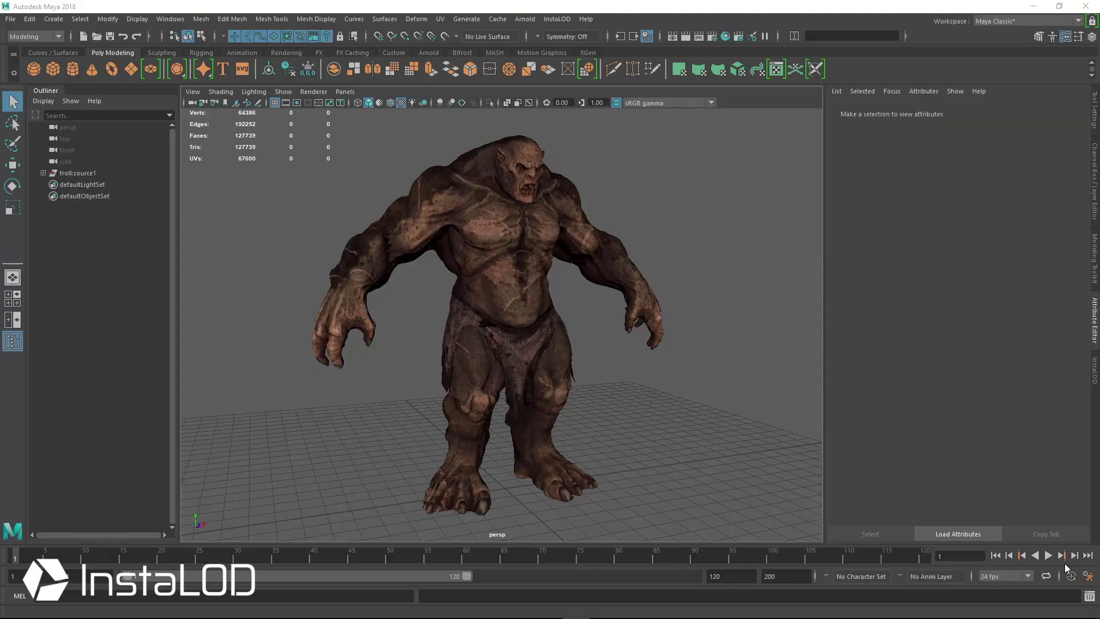
Inspect the colour texture node of the troll's body material and expand the troll:source1 group to its individual meshes.
click(80, 173)
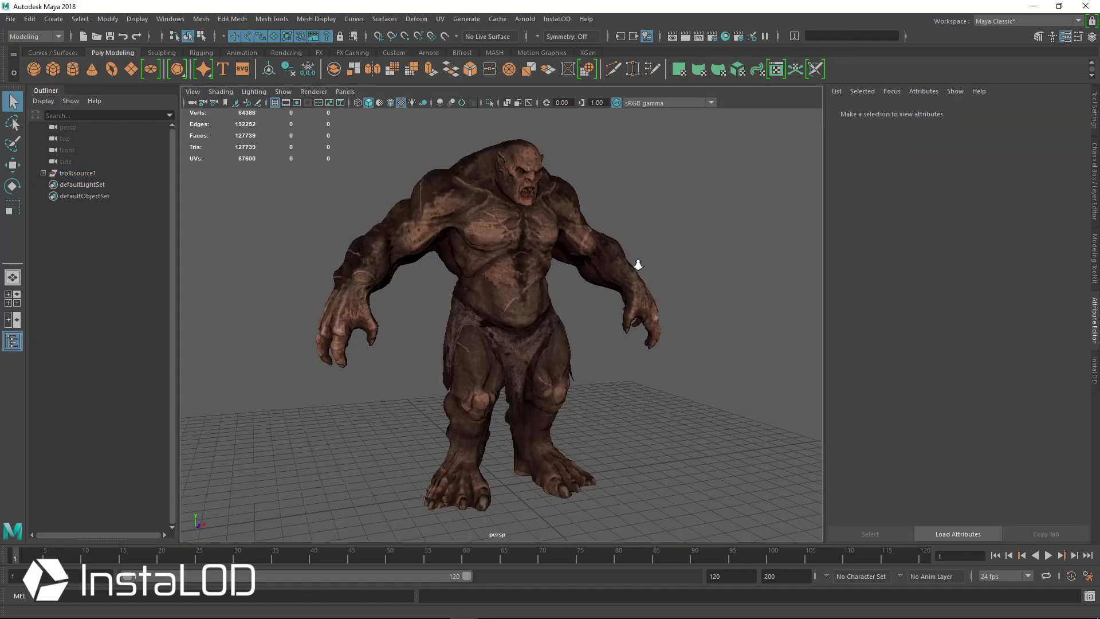
click(633, 261)
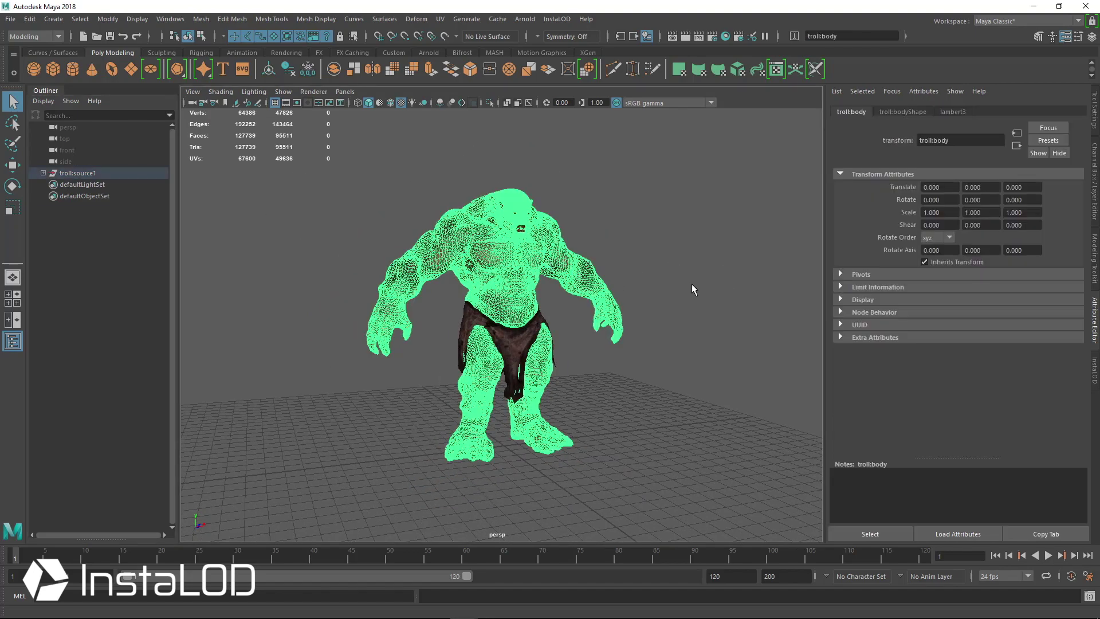
click(951, 112)
click(1064, 241)
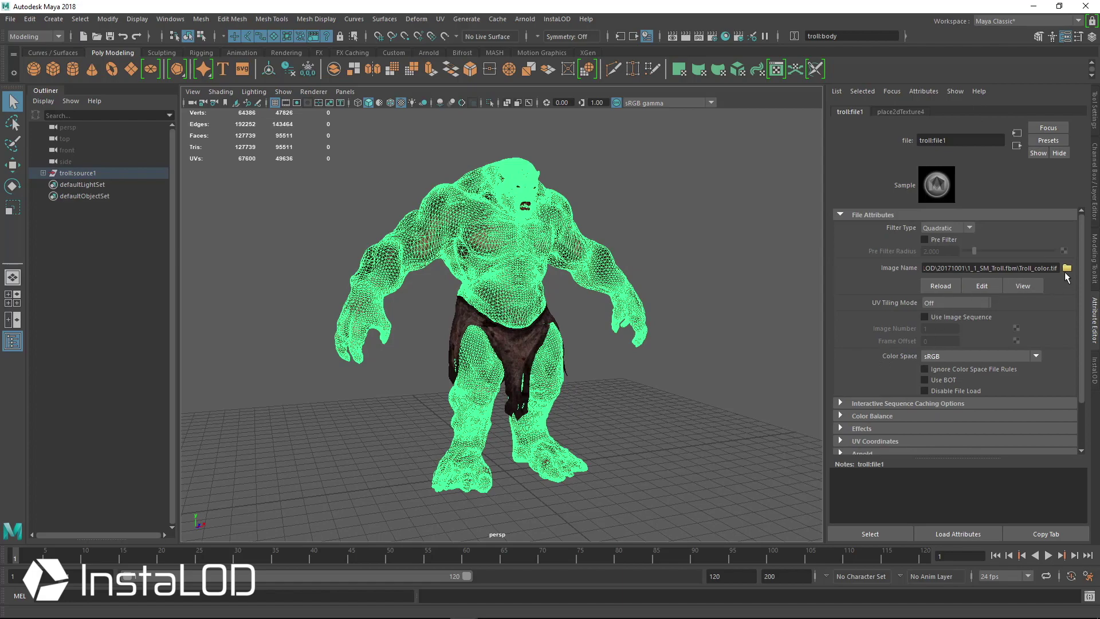
click(43, 172)
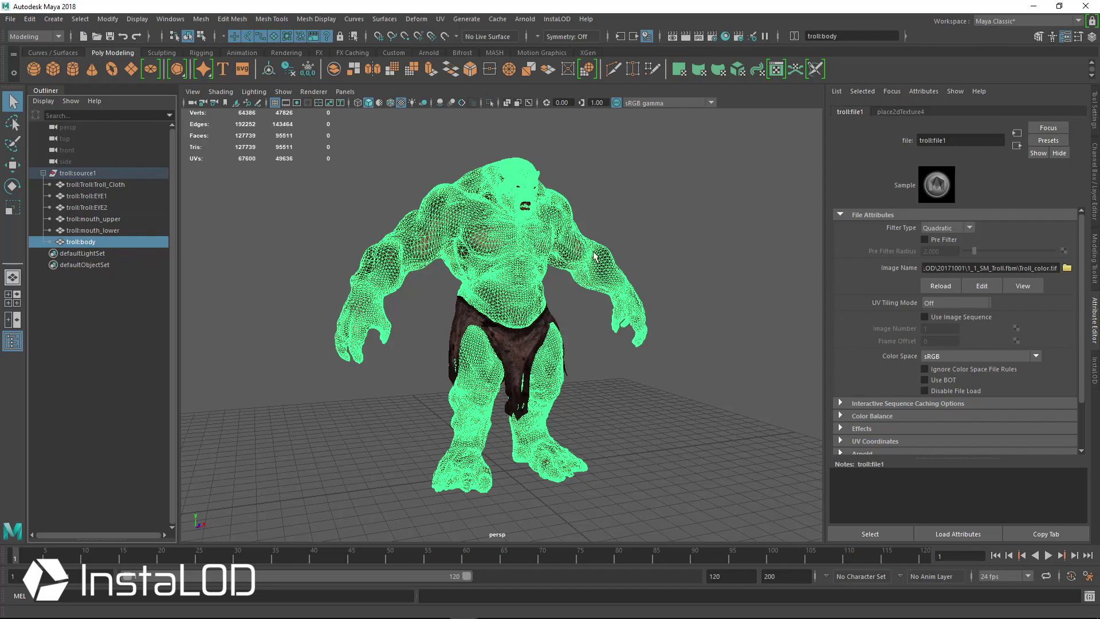
Preview the troll's colour, mouth, normal and pants texture images in the 1_1_SM_Troll.fbm folder without loading any of them.
click(1067, 268)
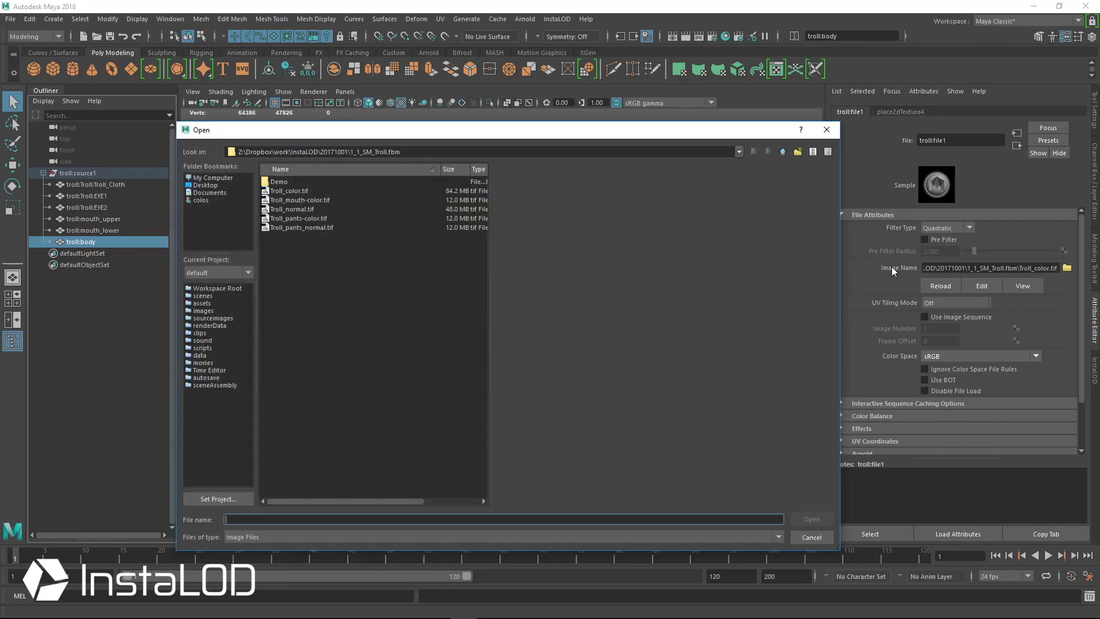
click(325, 193)
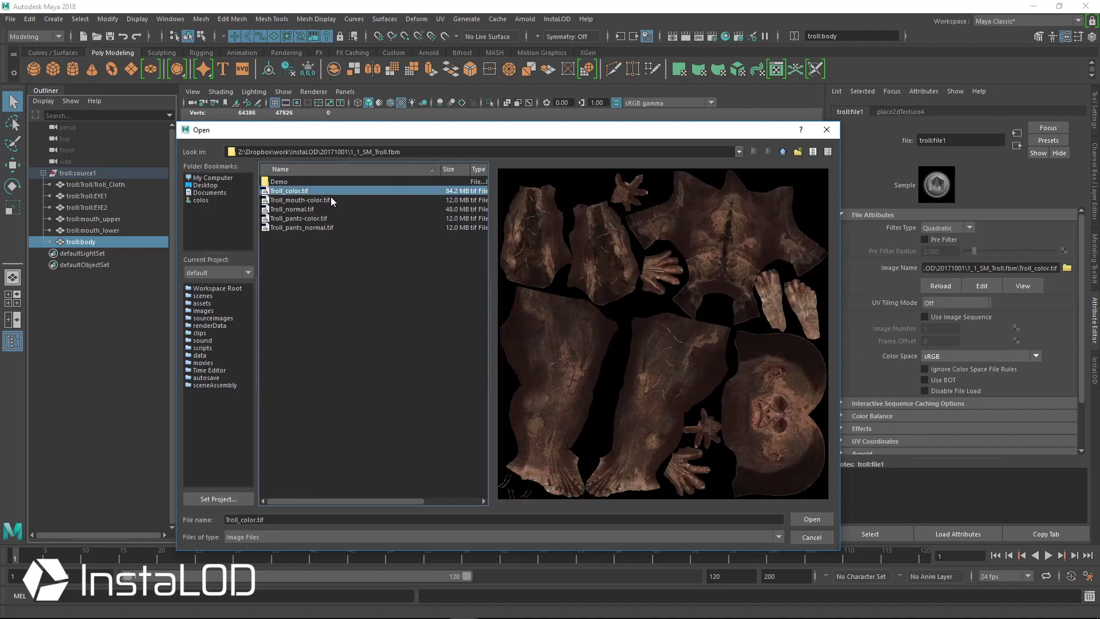
click(333, 202)
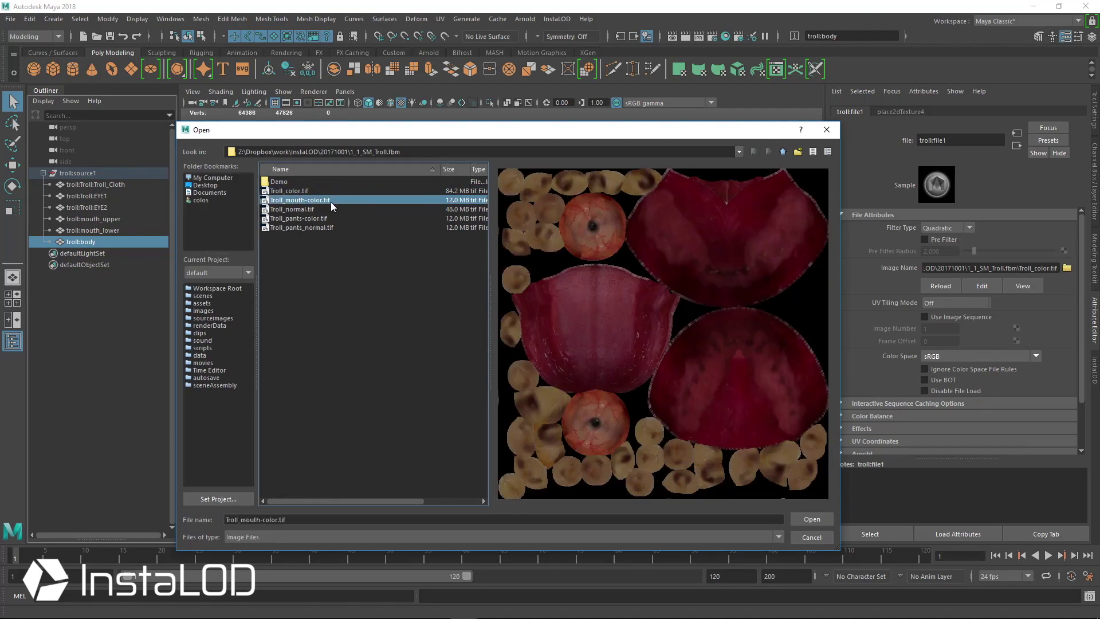
click(325, 208)
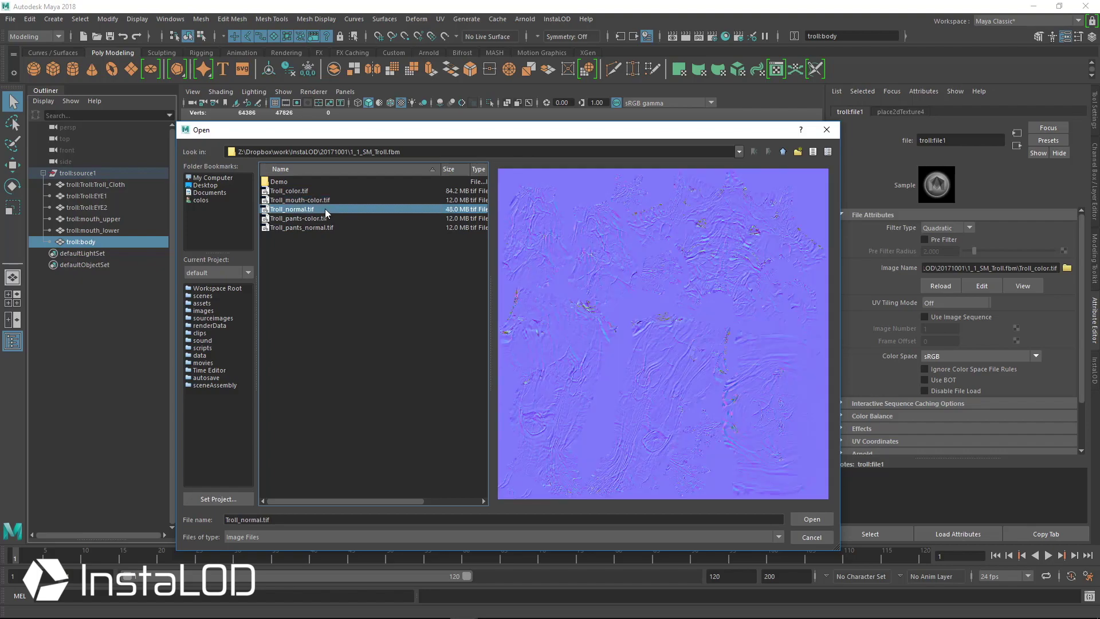
click(336, 218)
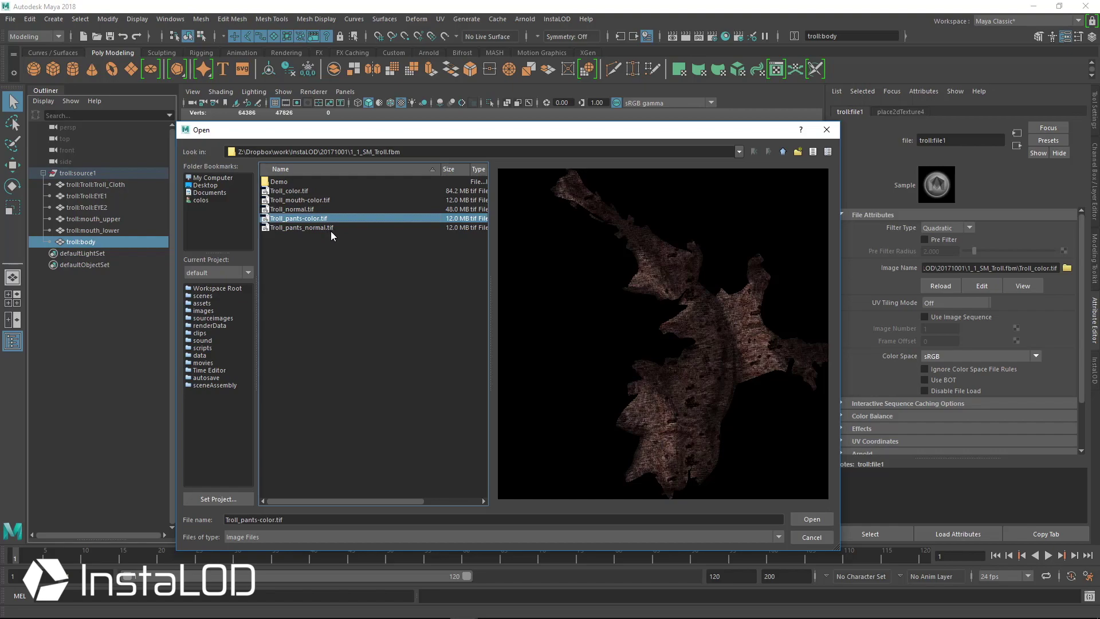
click(344, 226)
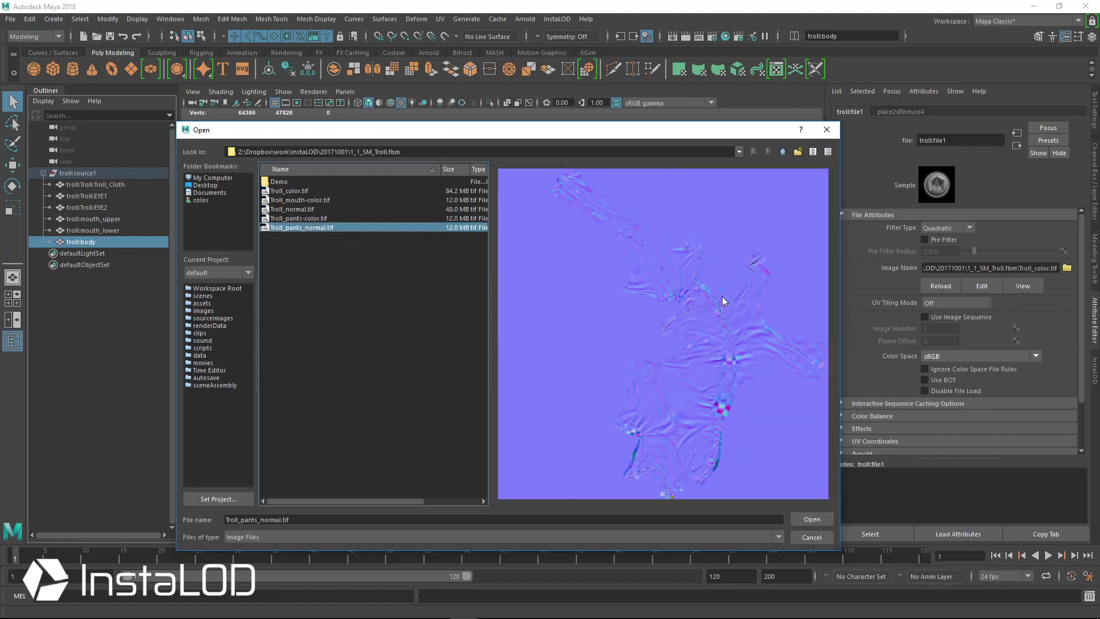
click(826, 130)
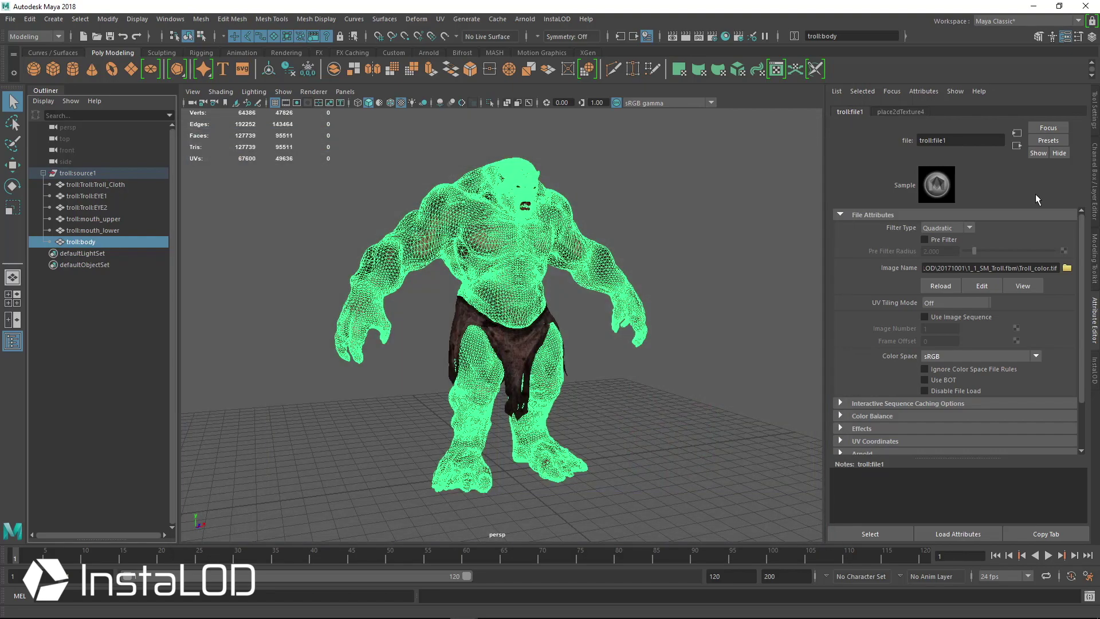
Set the InstaLOD remesh target to a maximum of 5000 triangles, with no mesh selected.
click(1093, 370)
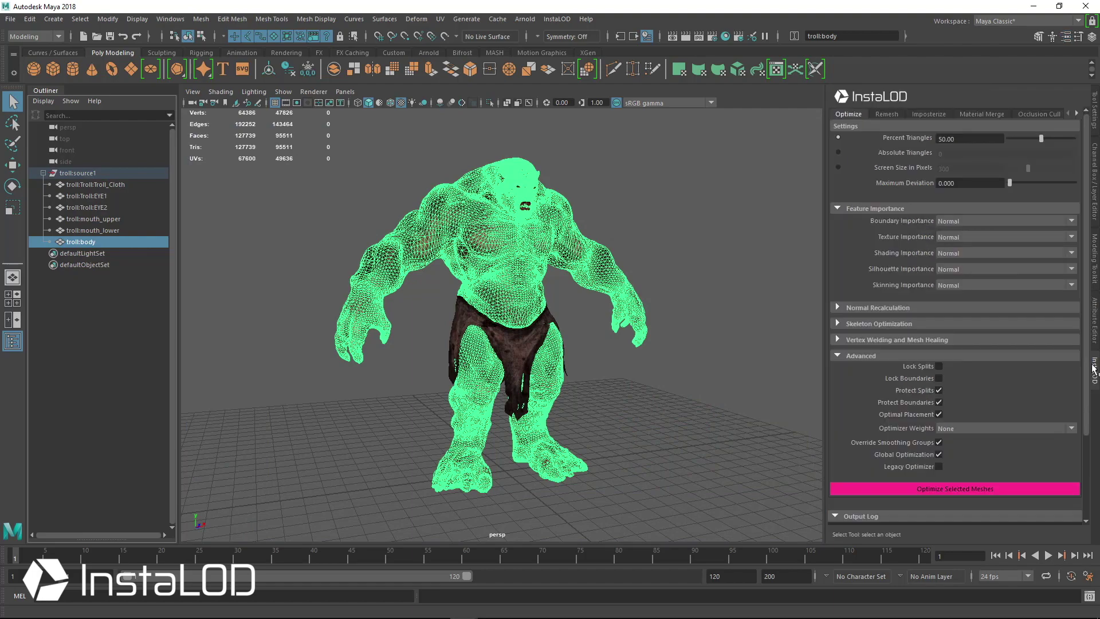
click(882, 114)
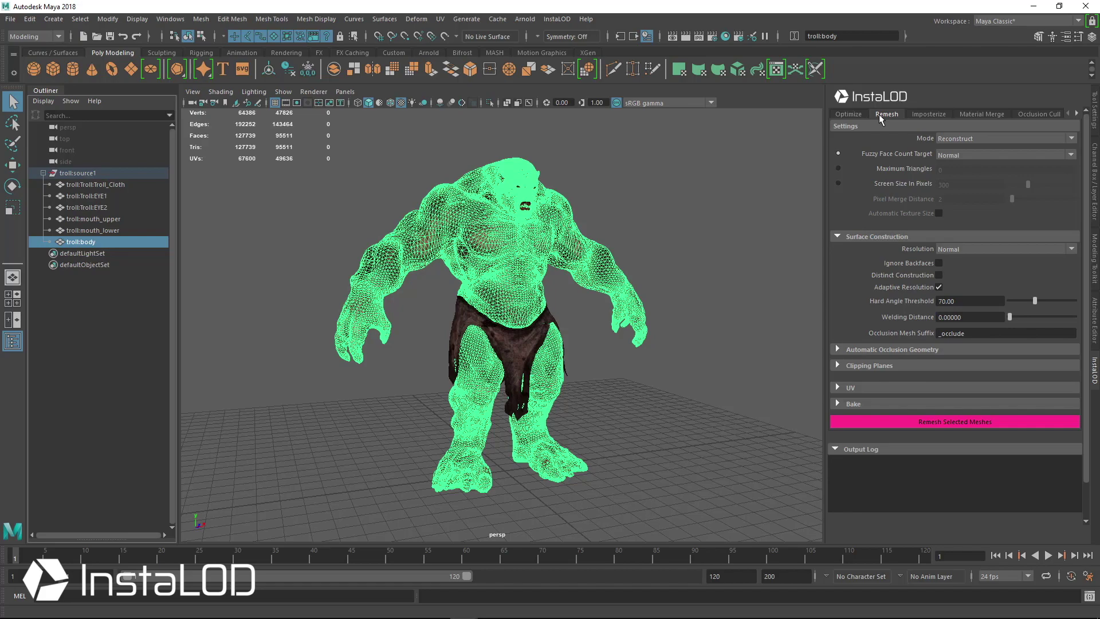
click(647, 171)
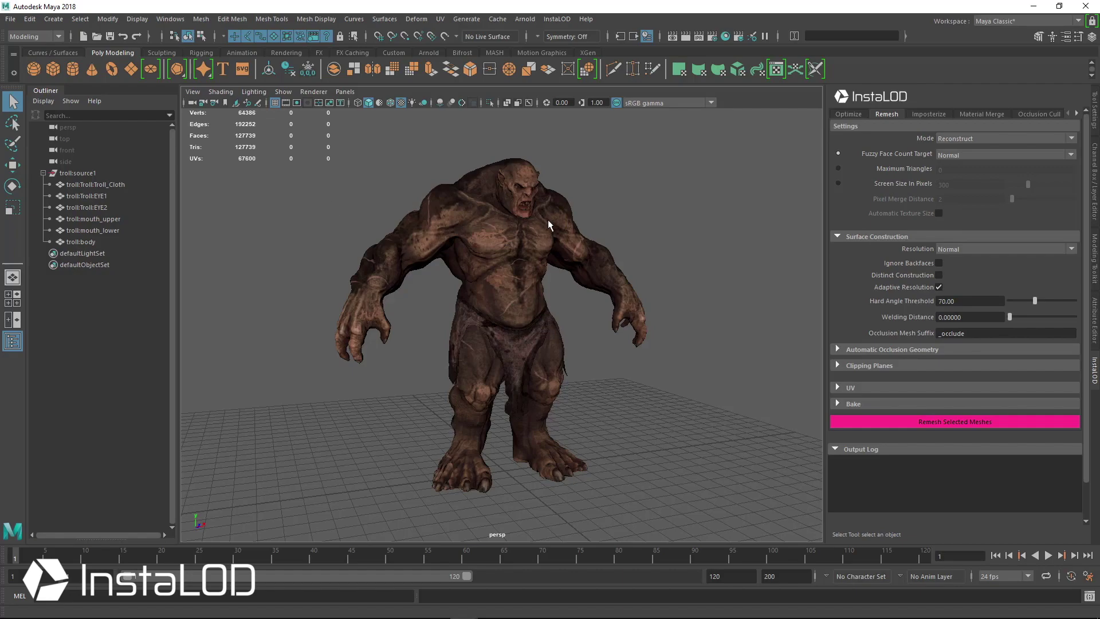
click(839, 168)
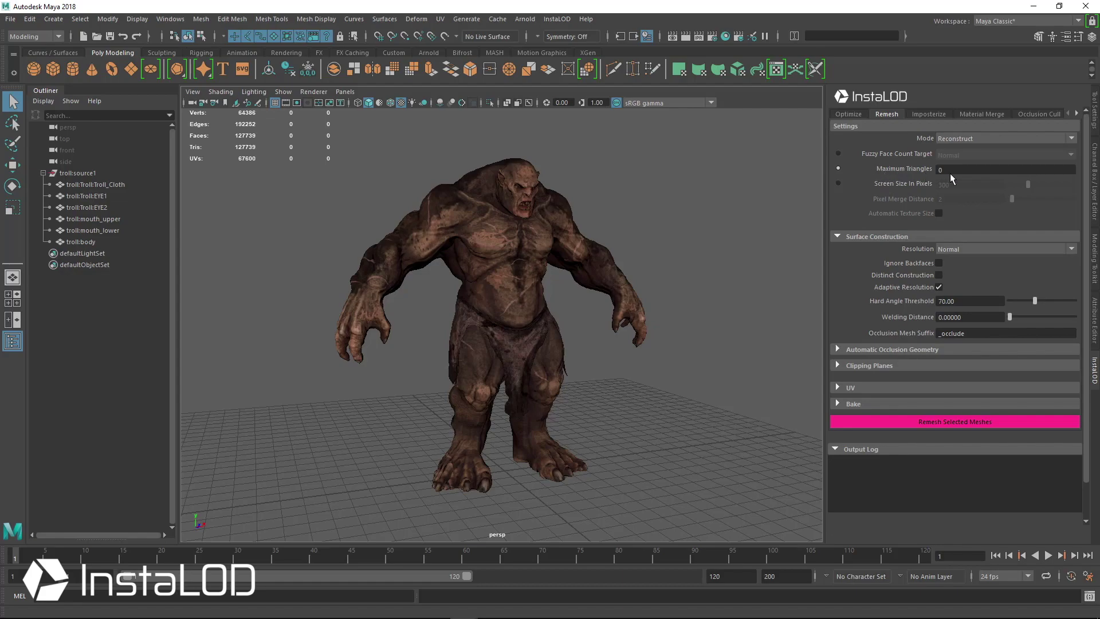
double_click(940, 171)
text(5000)
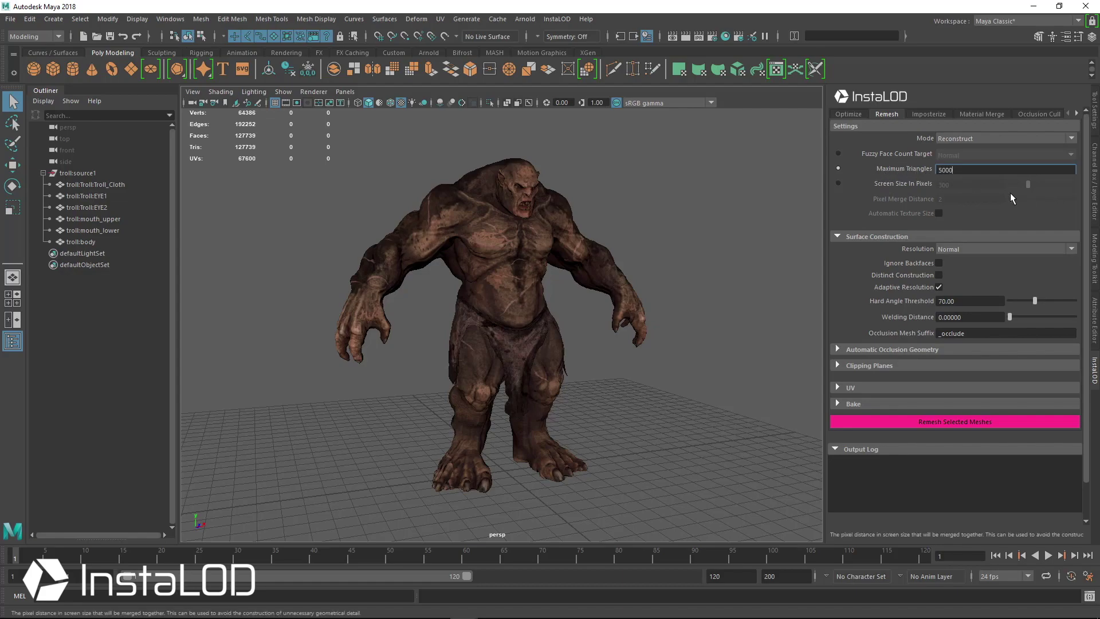
key(Return)
click(718, 227)
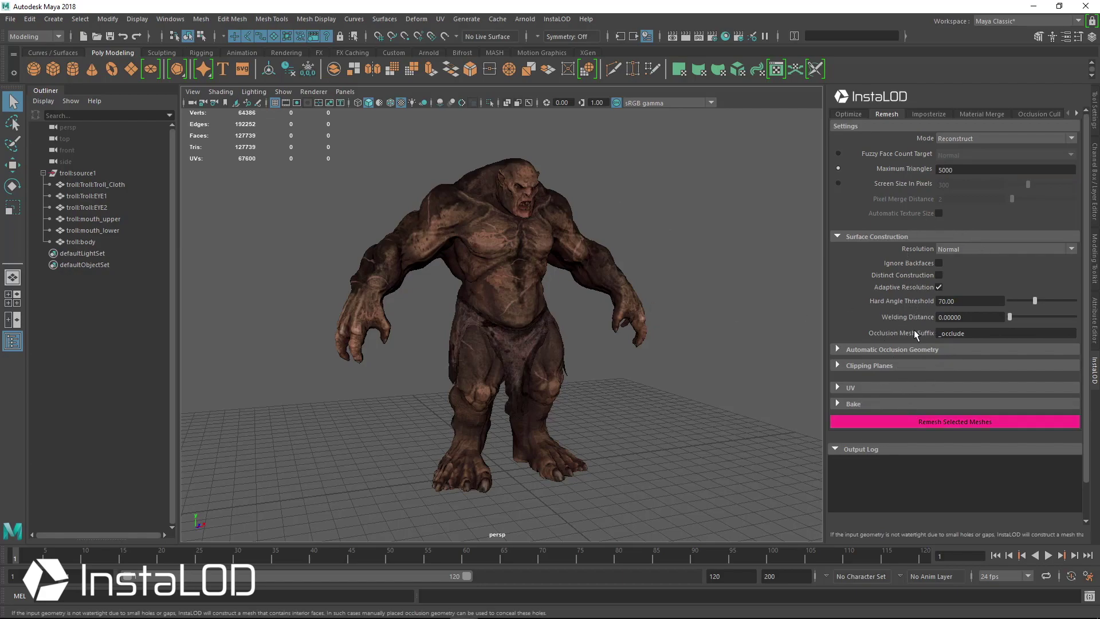
Set the bake output's default texture width and height to 2048.
click(1076, 113)
click(1076, 113)
click(1076, 113)
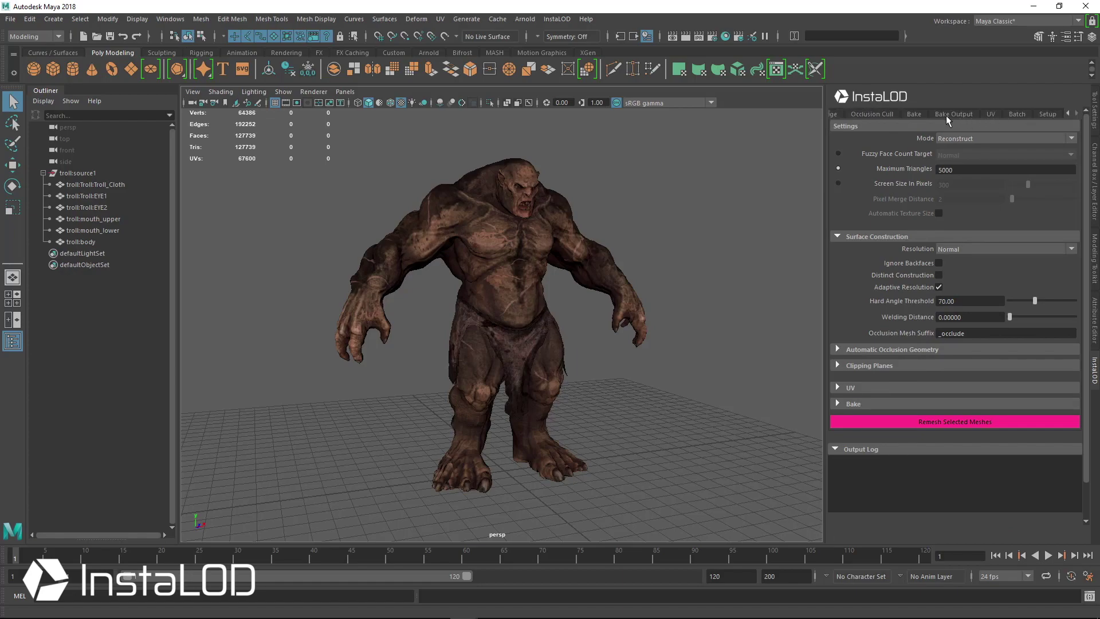
click(948, 115)
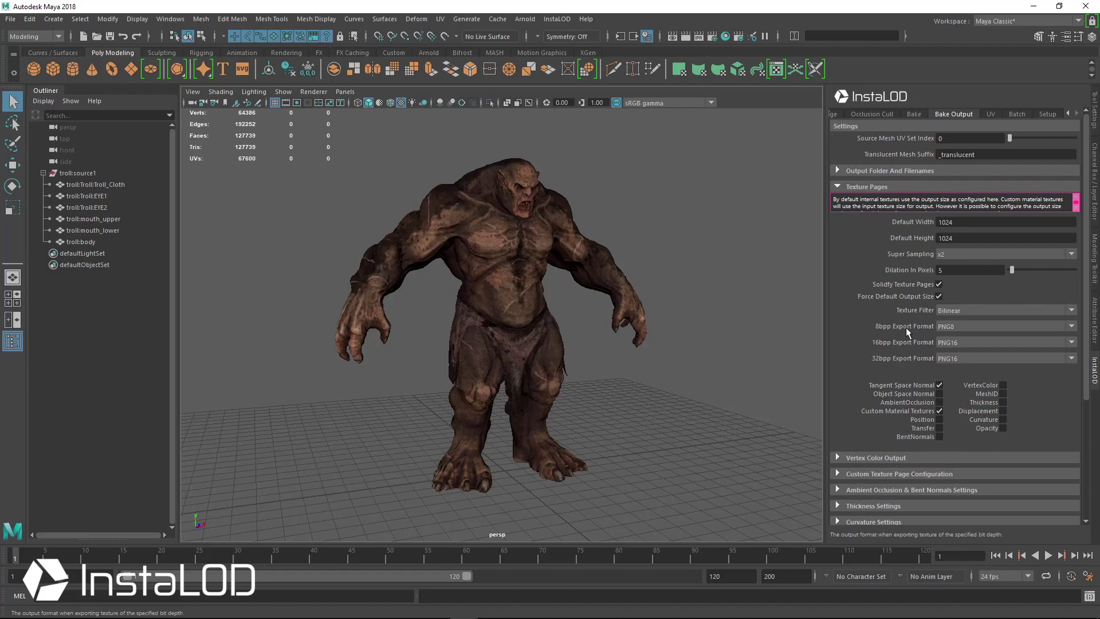
double_click(975, 222)
text(2048)
key(Tab)
text(2018)
key(Return)
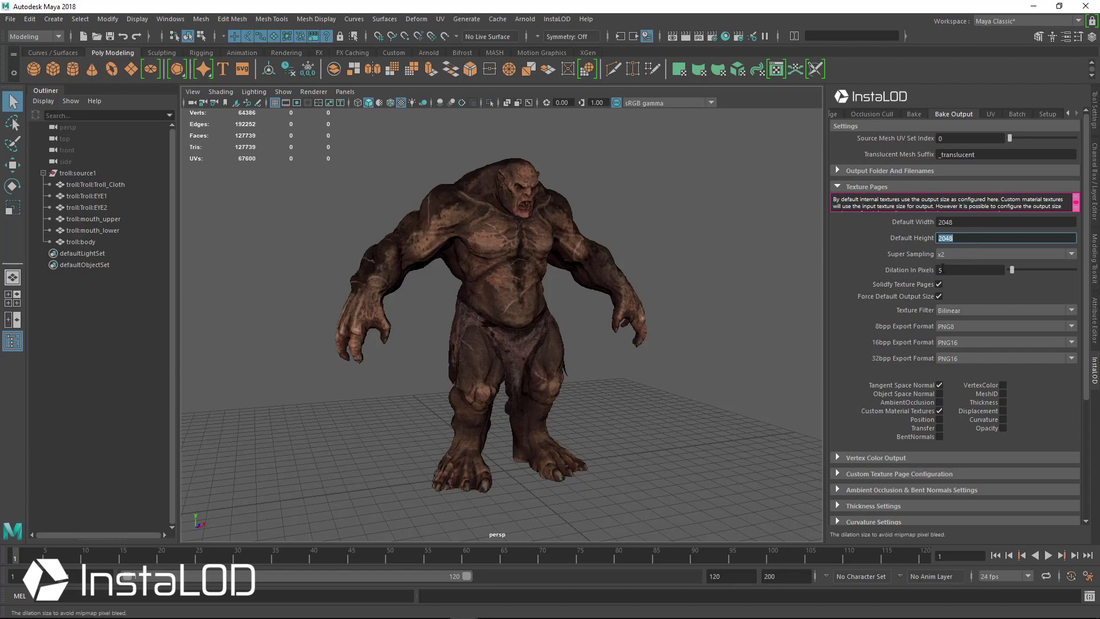
Set the bake output's dilation to 16 pixels and its 16bpp export format to PNG8Dithered.
double_click(957, 271)
text(16)
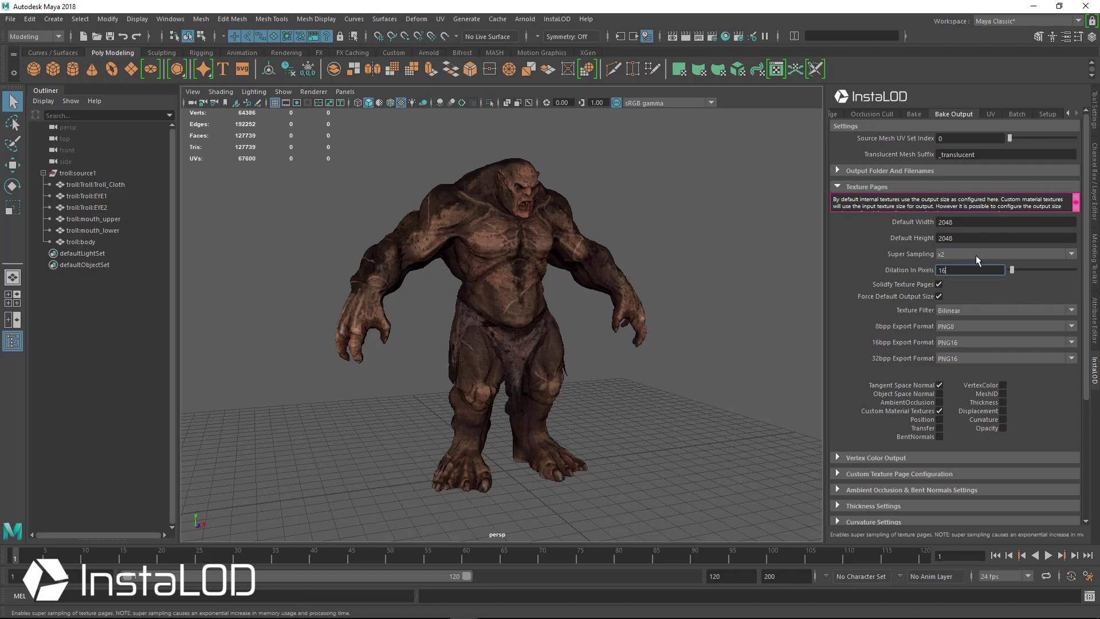
key(Return)
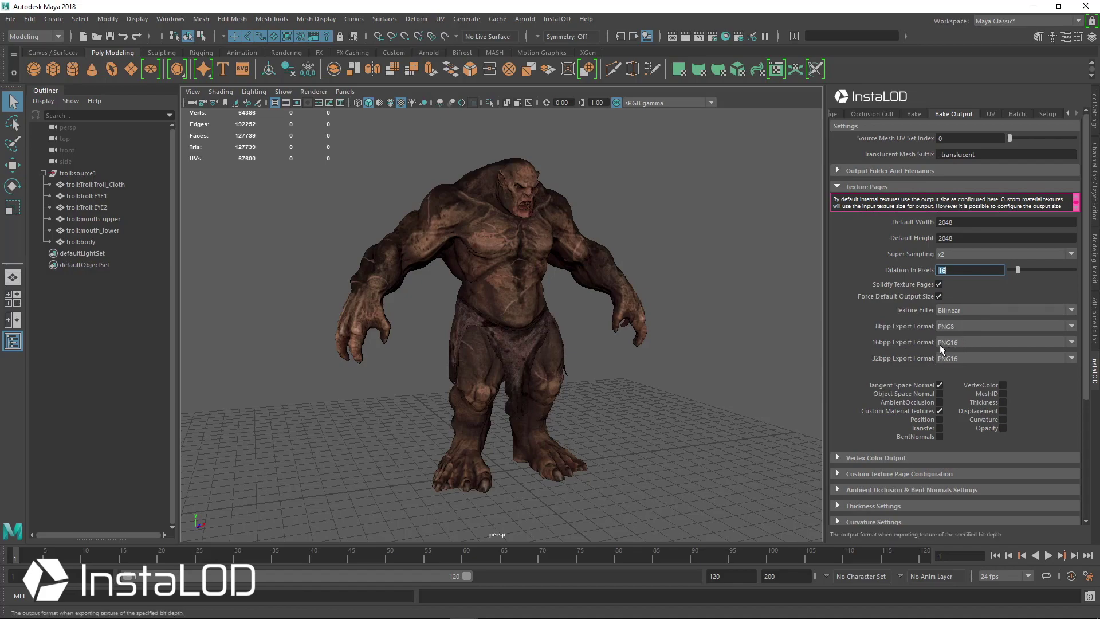
click(965, 342)
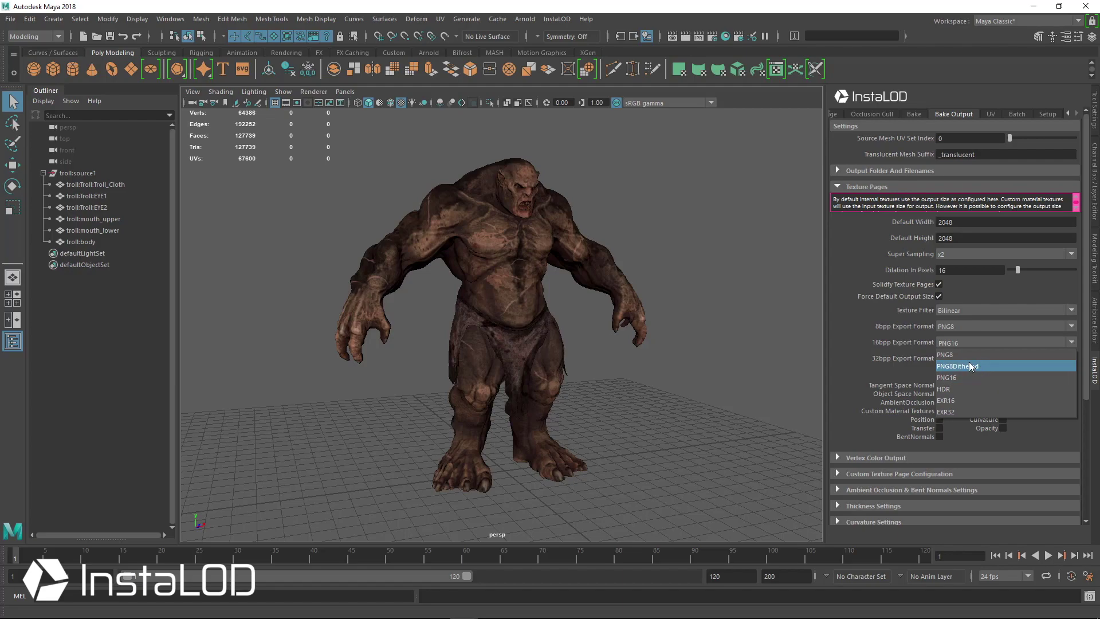
click(981, 366)
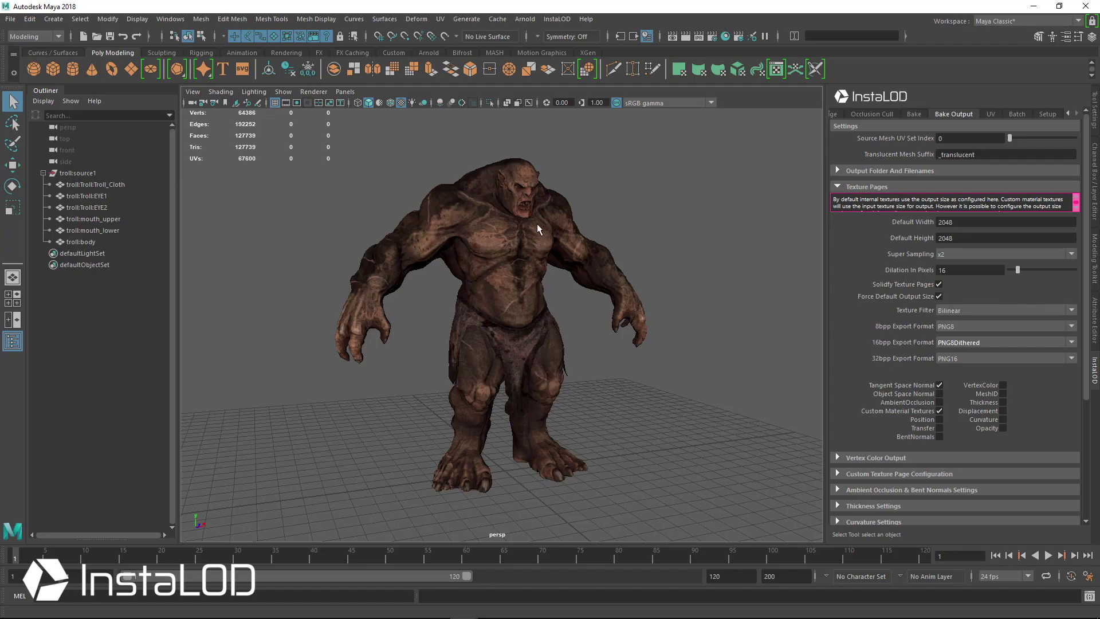
click(532, 239)
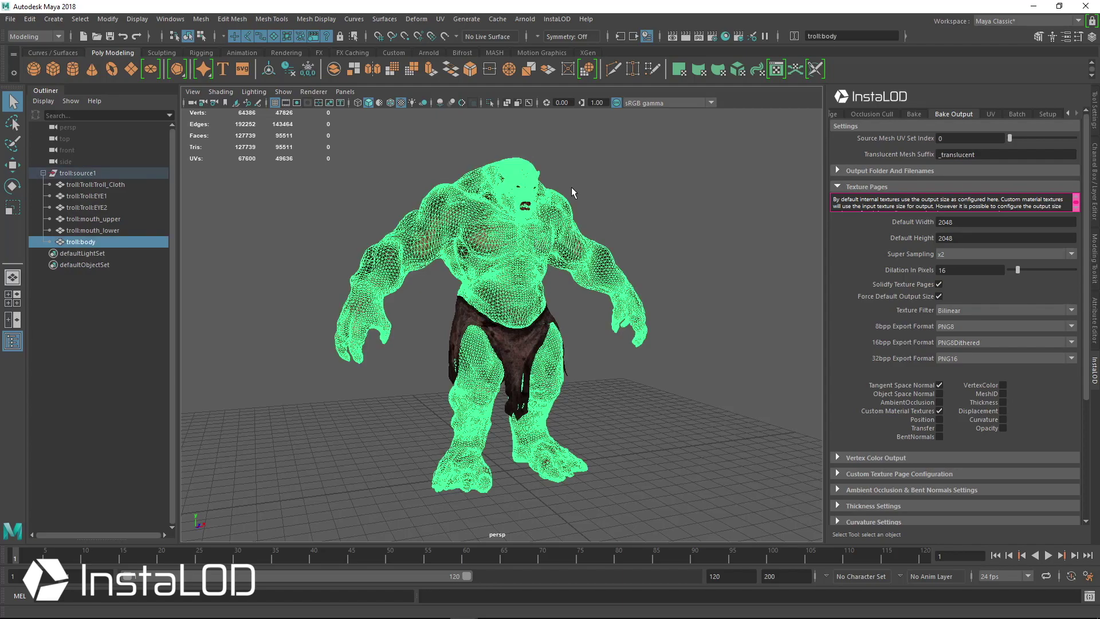
click(425, 302)
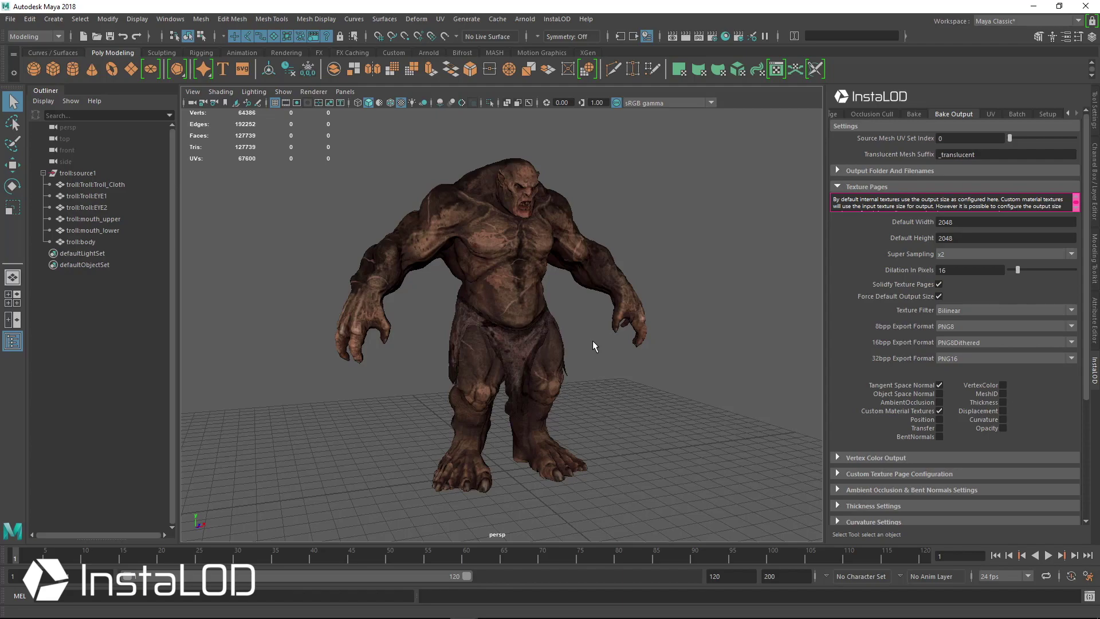
Choose OpenGL as the output tangent space for the bake.
scroll(996, 425, down, 3)
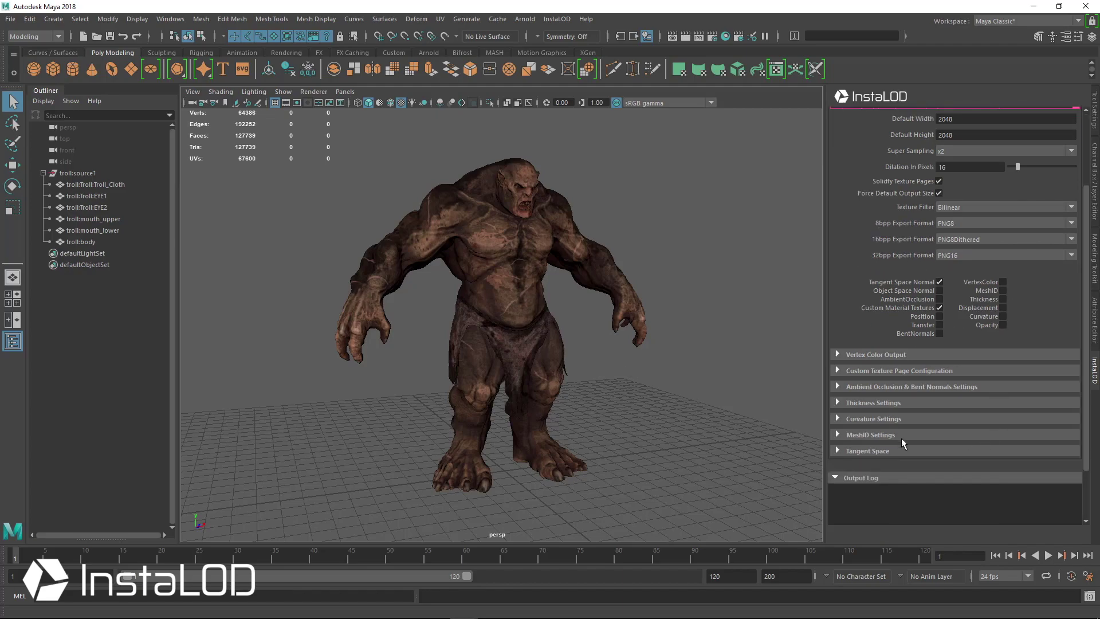
click(878, 451)
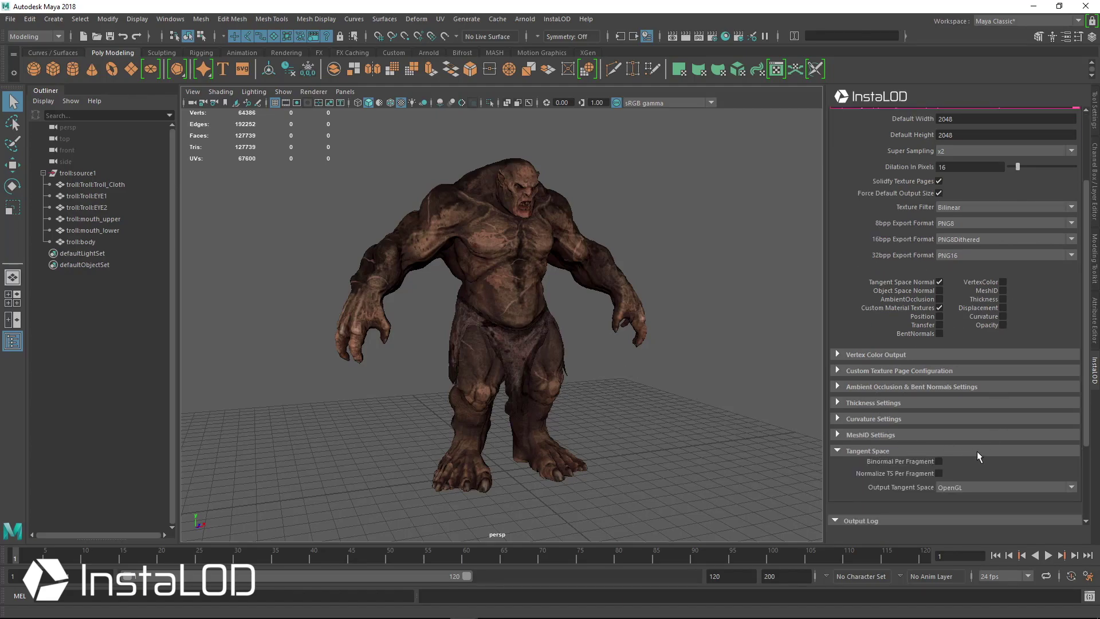
scroll(977, 452, down, 1)
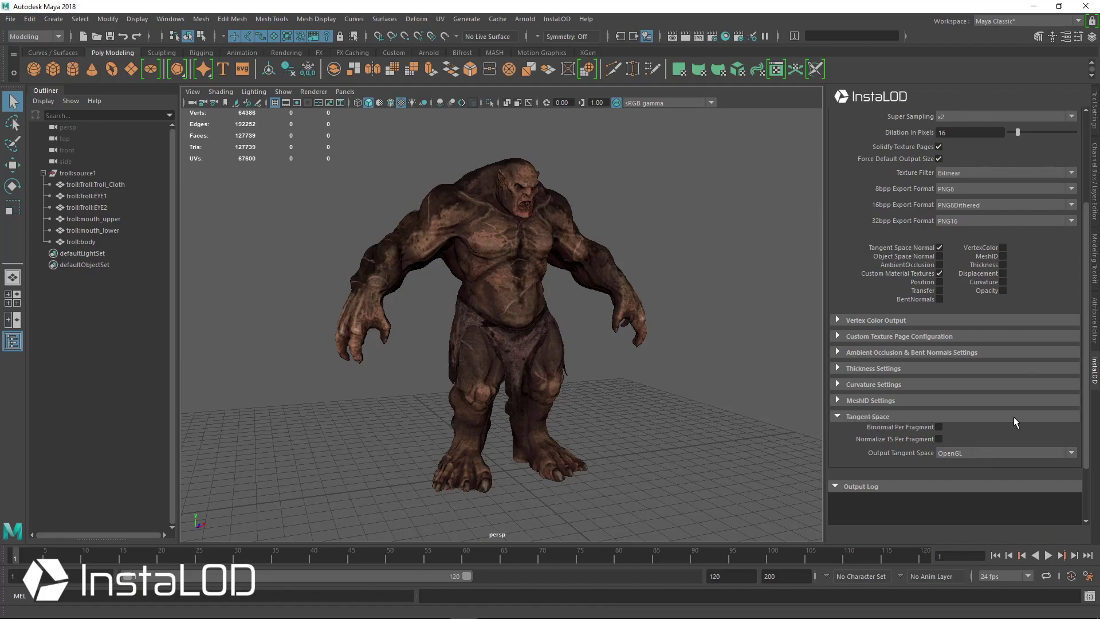
click(981, 454)
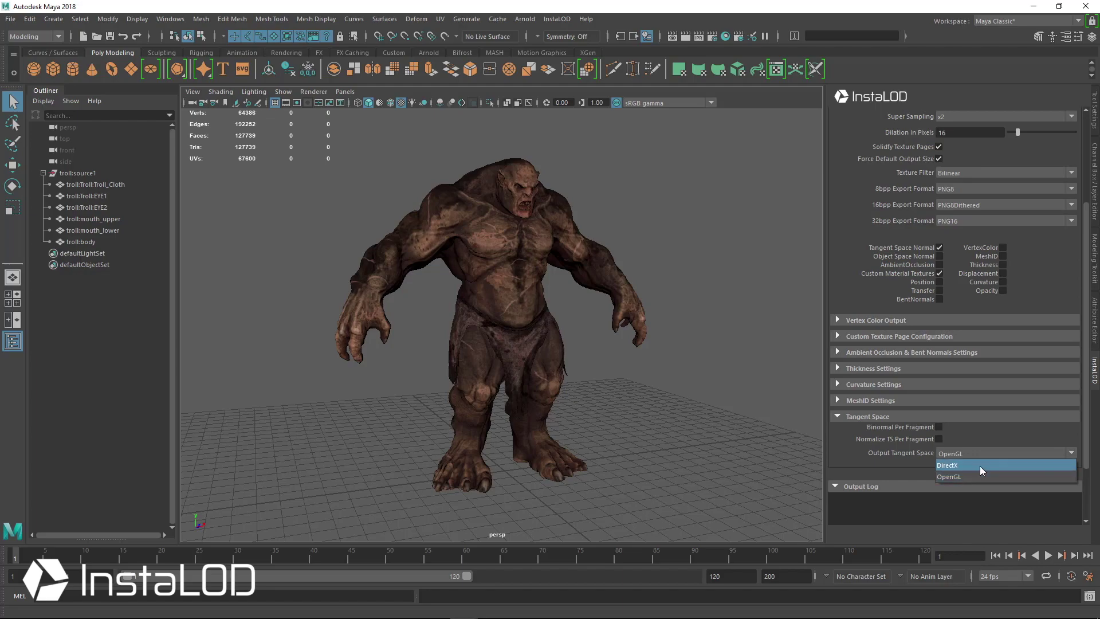
click(991, 476)
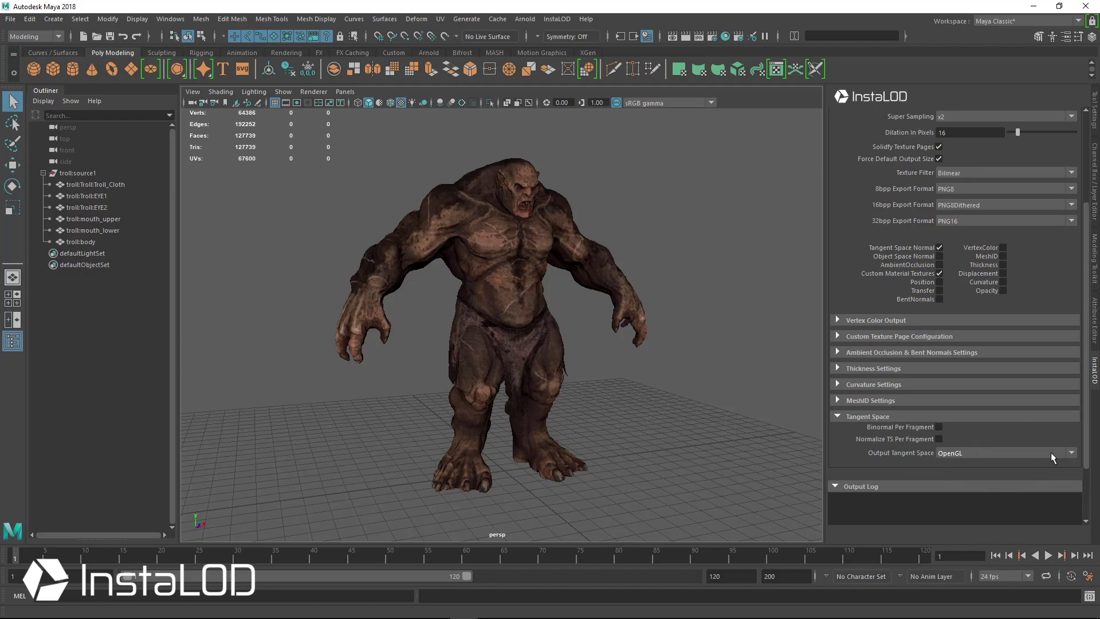
scroll(989, 461, up, 5)
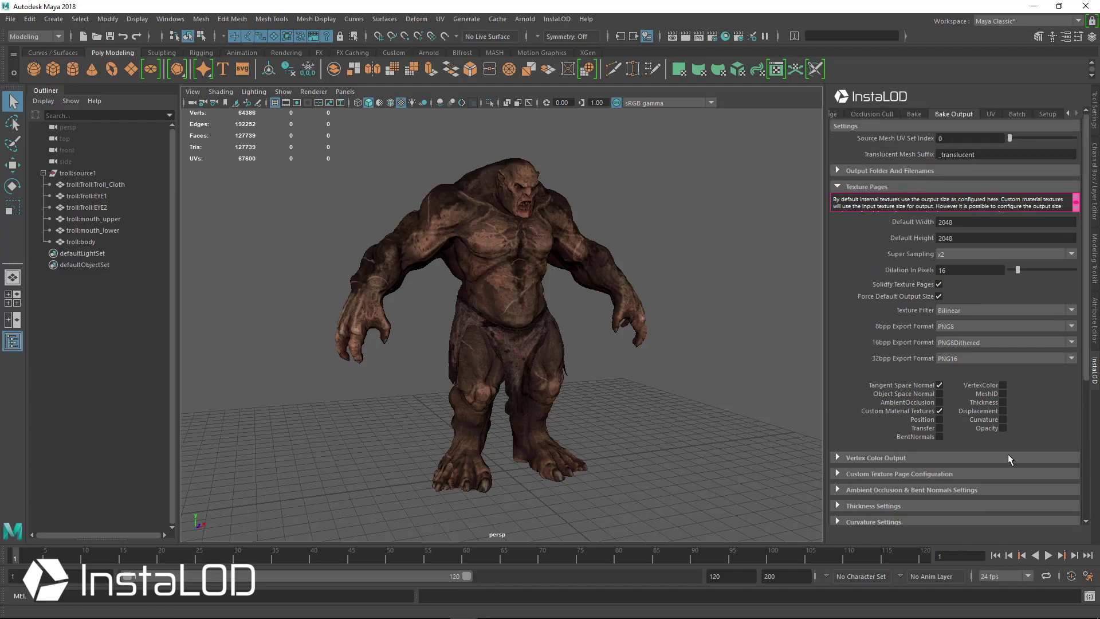
Set the bake output path for the textures to the Demo folder inside 1_1_SM_Troll.fbm, with no file name in the directory field.
click(871, 171)
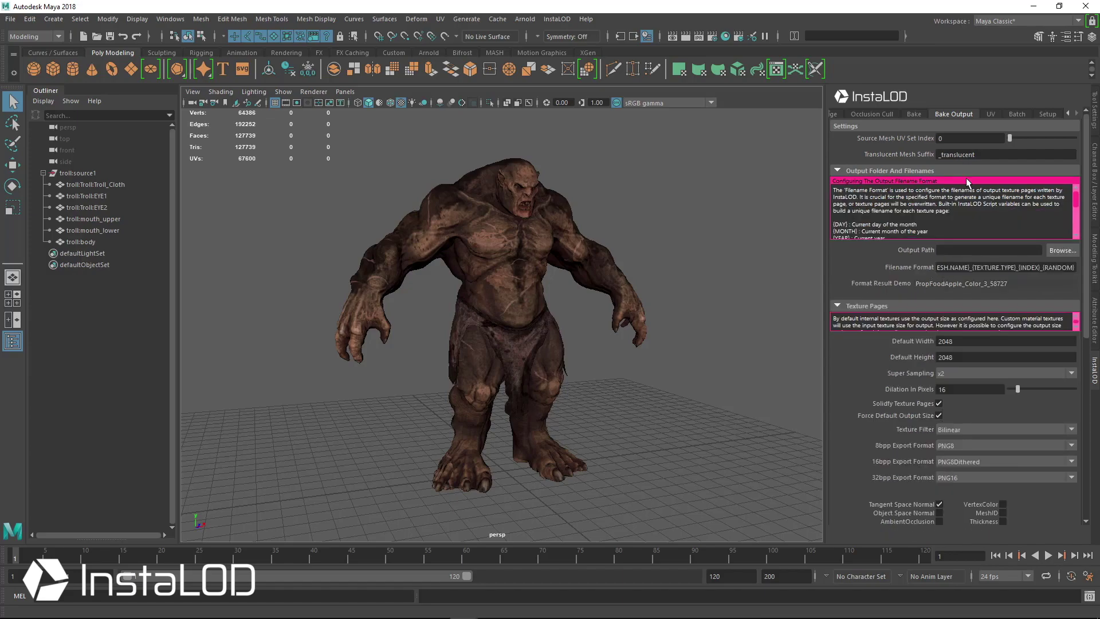
click(1061, 250)
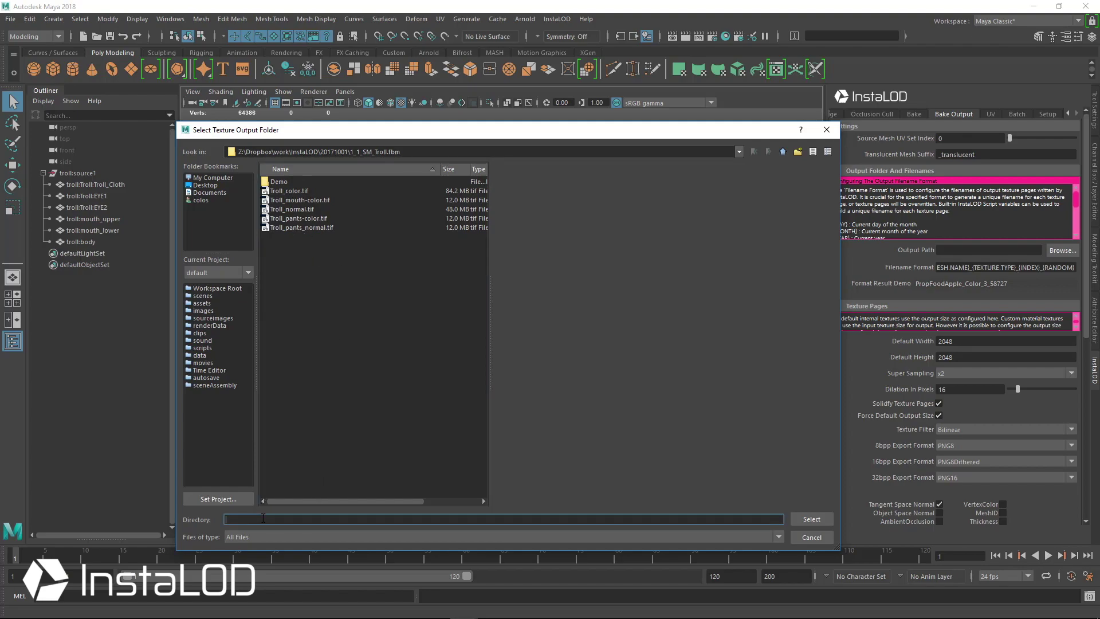
double_click(281, 182)
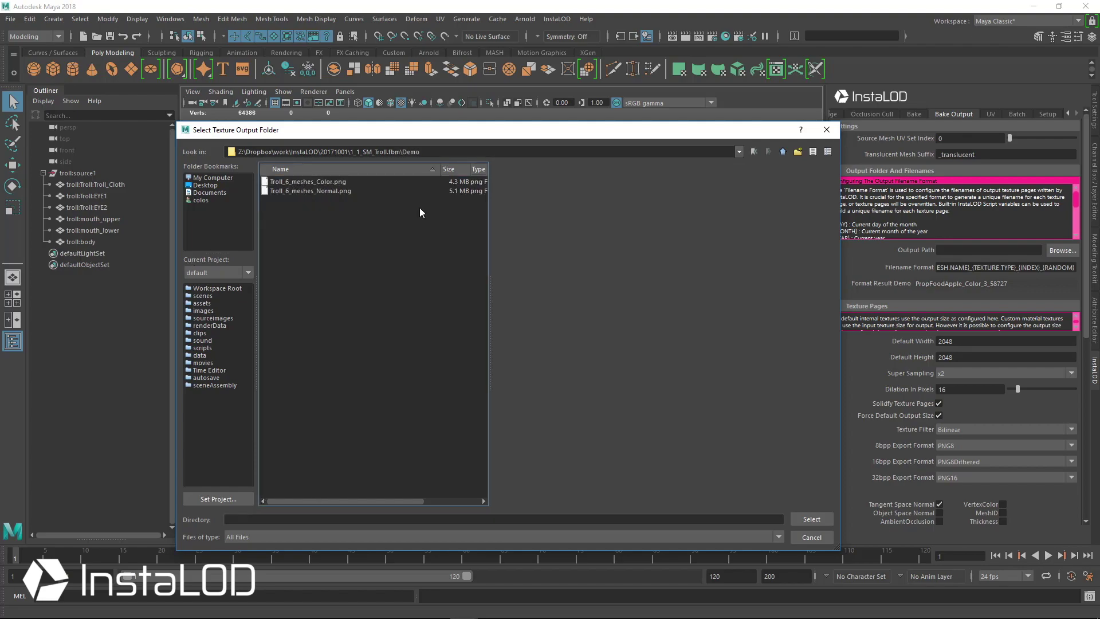
click(340, 190)
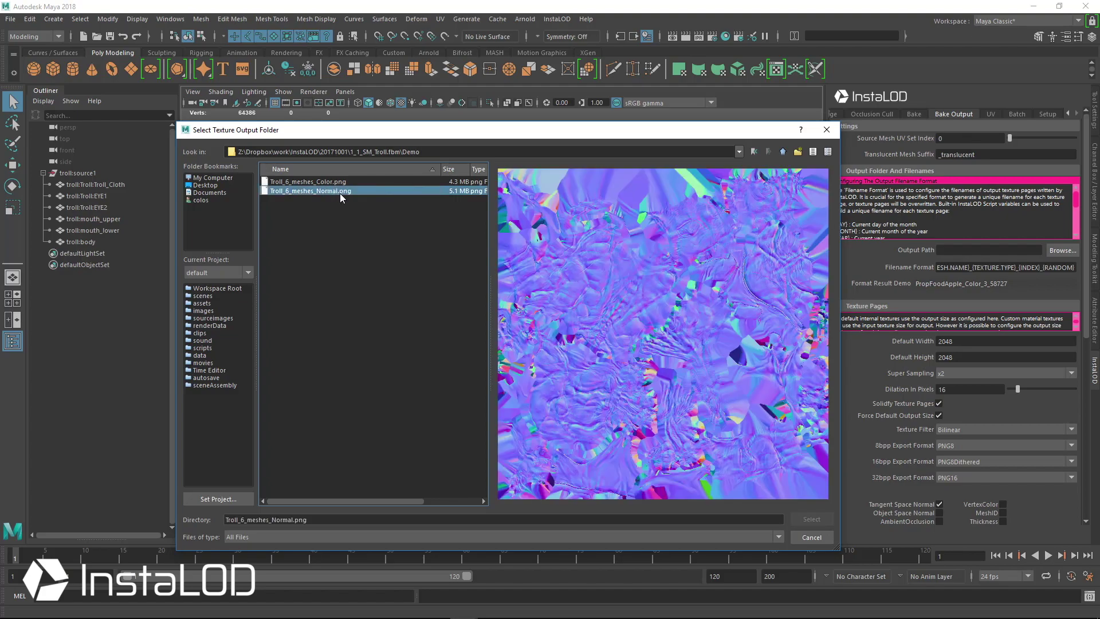
right_click(339, 194)
click(325, 240)
click(405, 520)
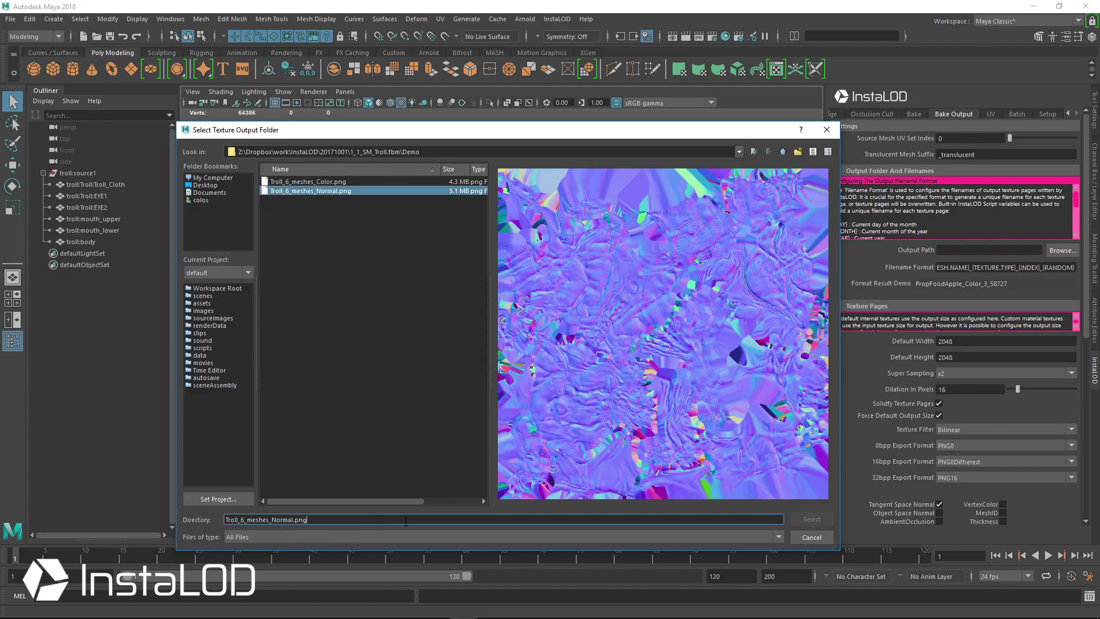
key(ctrl+a)
key(BackSpace)
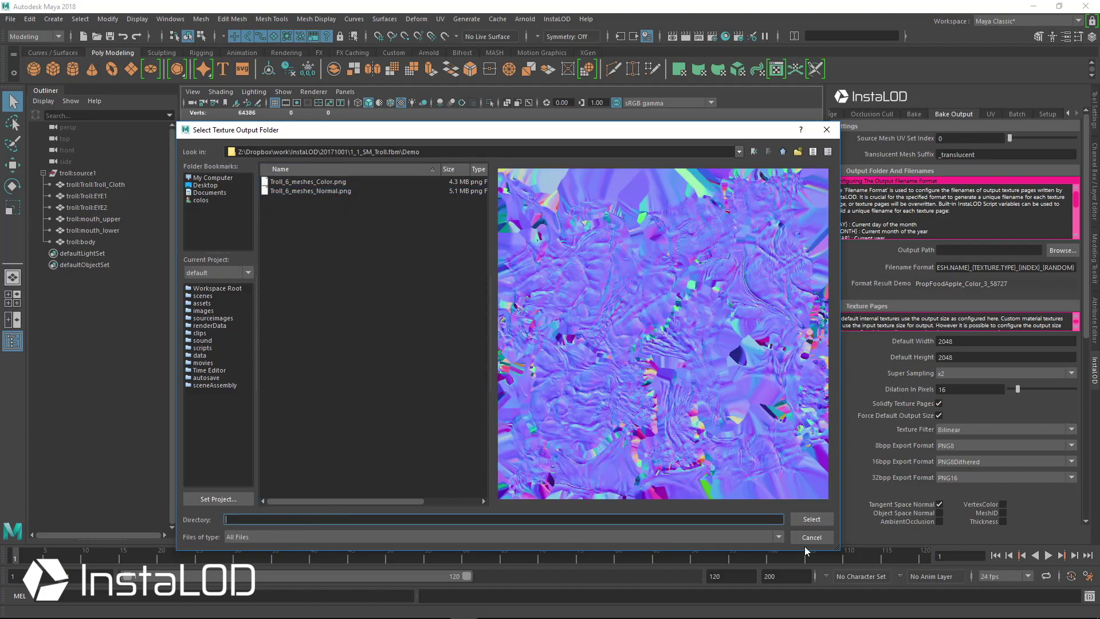
click(817, 520)
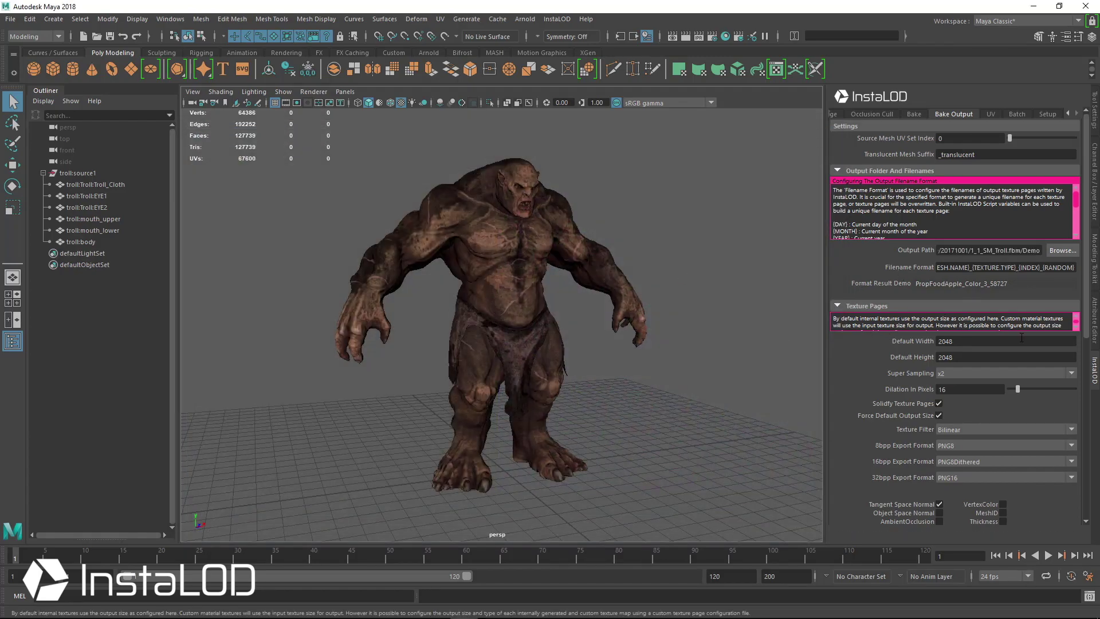
Add the {YEAR} variable and one underscore in front of {MESH.NAME} in the output filename format.
click(987, 267)
drag(1015, 266, 937, 267)
click(943, 267)
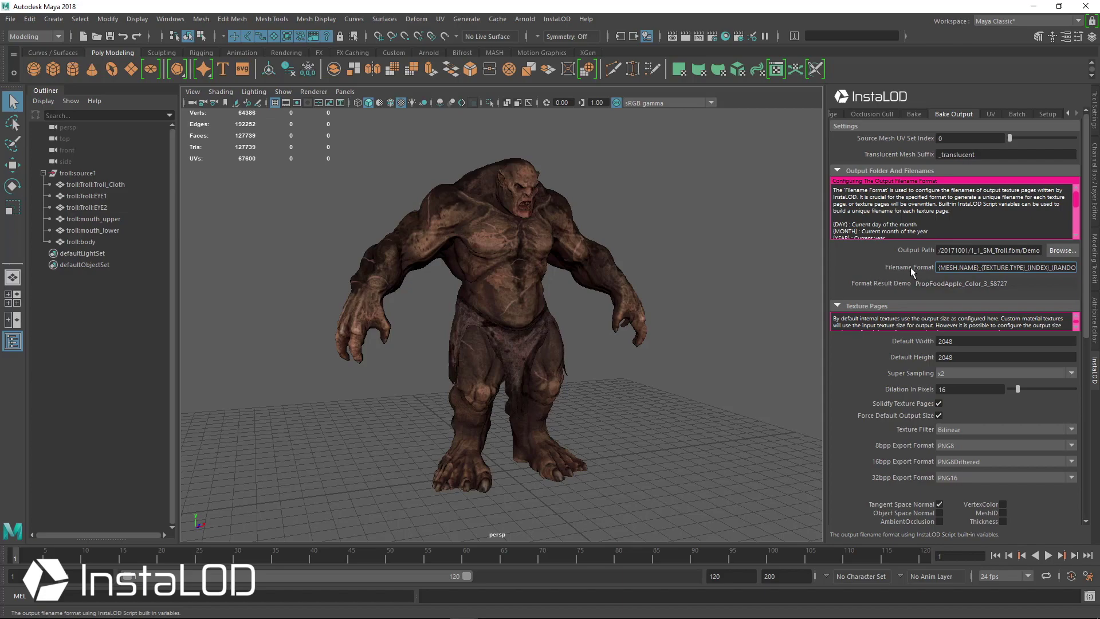
scroll(890, 208, down, 2)
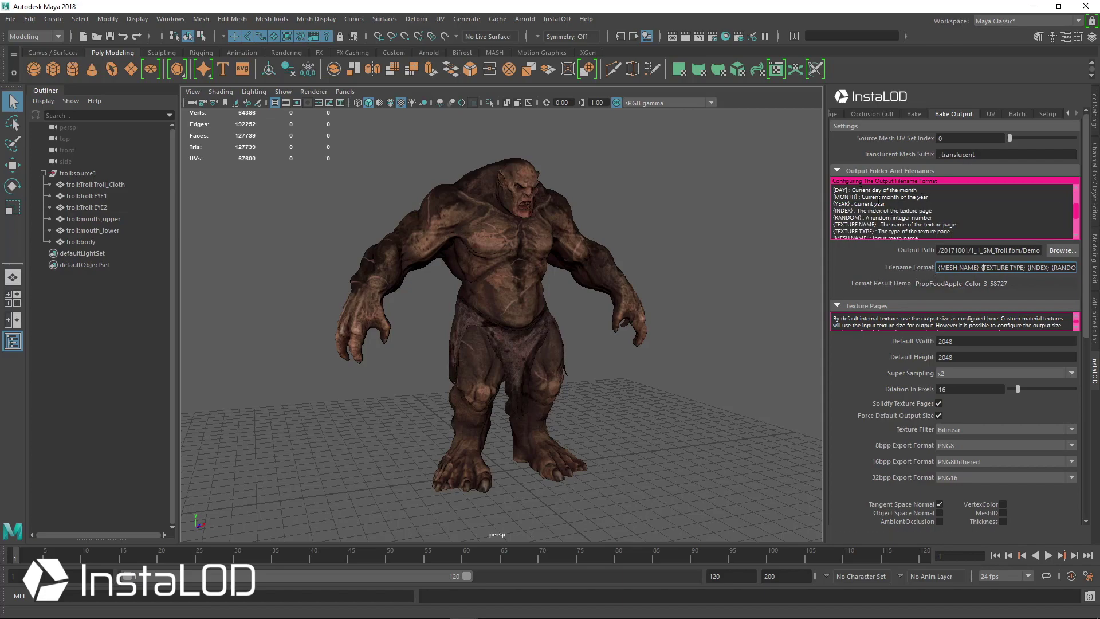
mouse_move(832, 196)
mouse_down()
mouse_move(854, 197)
mouse_move(859, 217)
mouse_move(832, 204)
mouse_up()
key(ctrl+c)
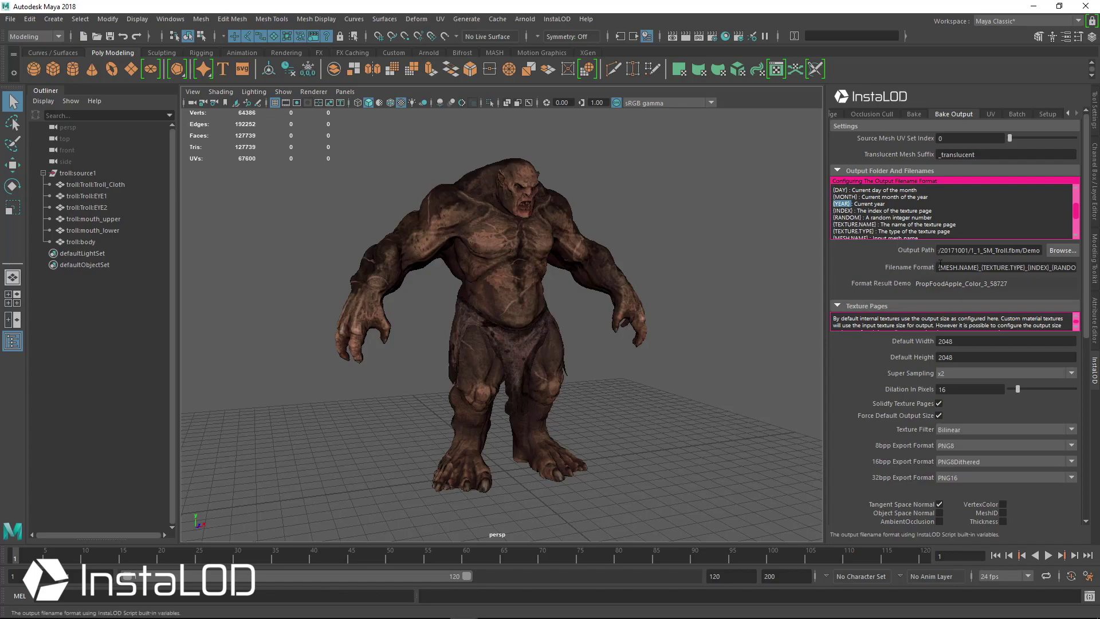
click(938, 267)
key(ctrl+v)
text(_)
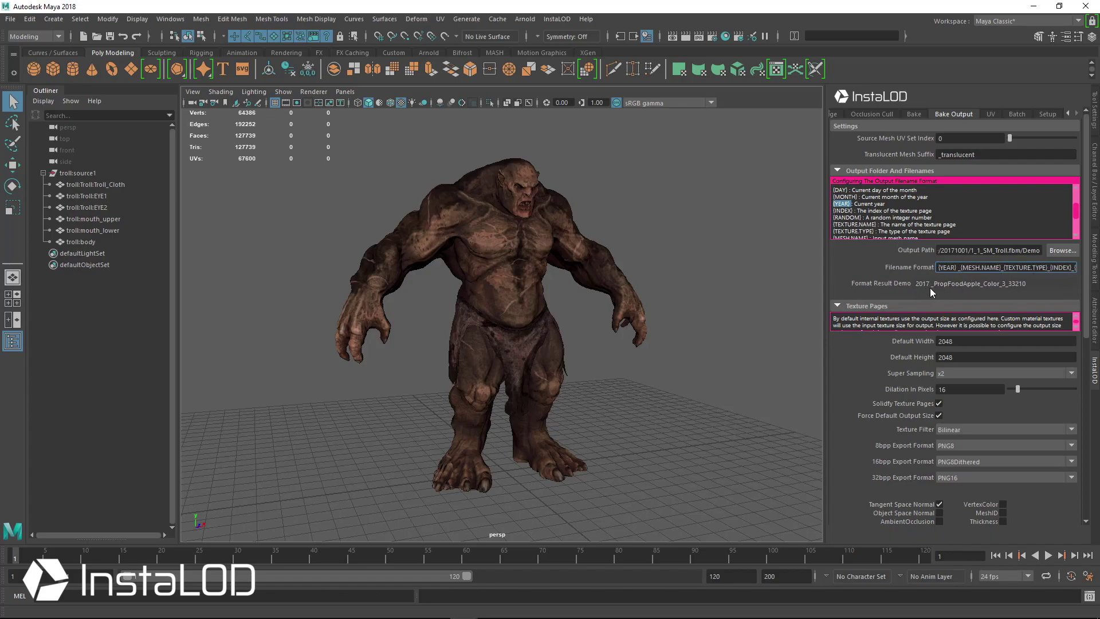
key(Delete)
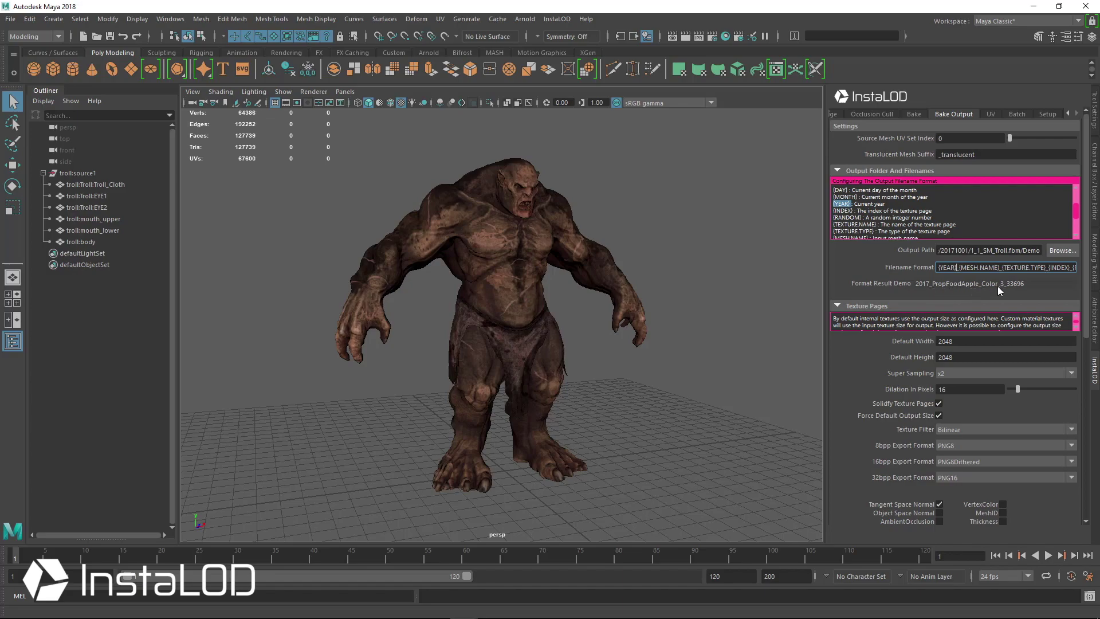
Remove the {INDEX} and {RANDOM} variables from the filename format, so it ends with {TEXTURE.TYPE}.
drag(1030, 268, 1077, 267)
click(1015, 267)
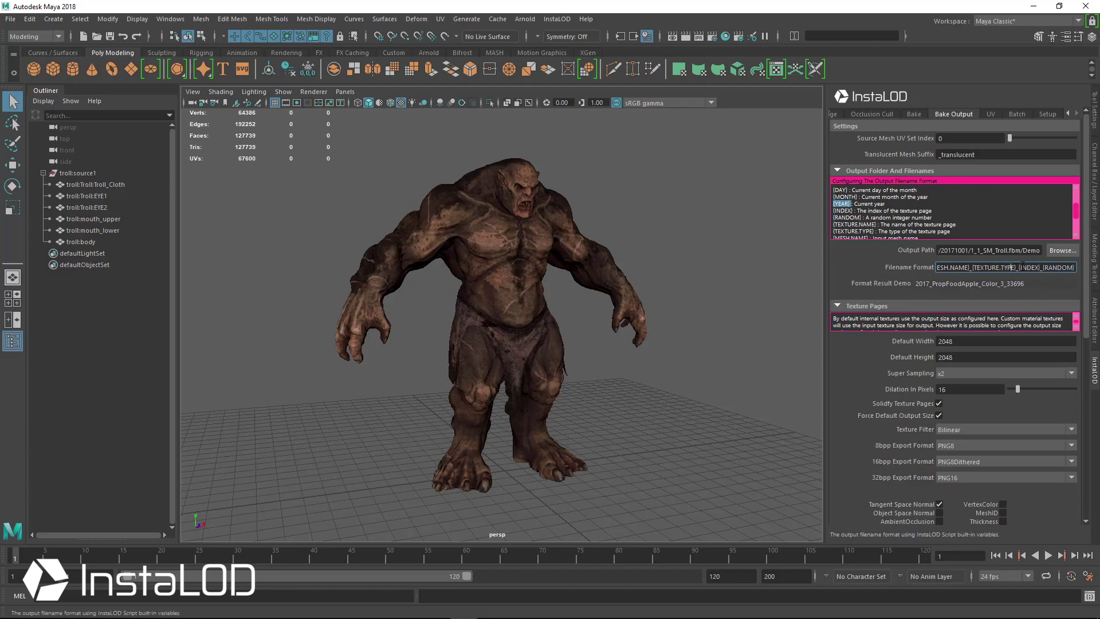
key(shift+End)
key(Delete)
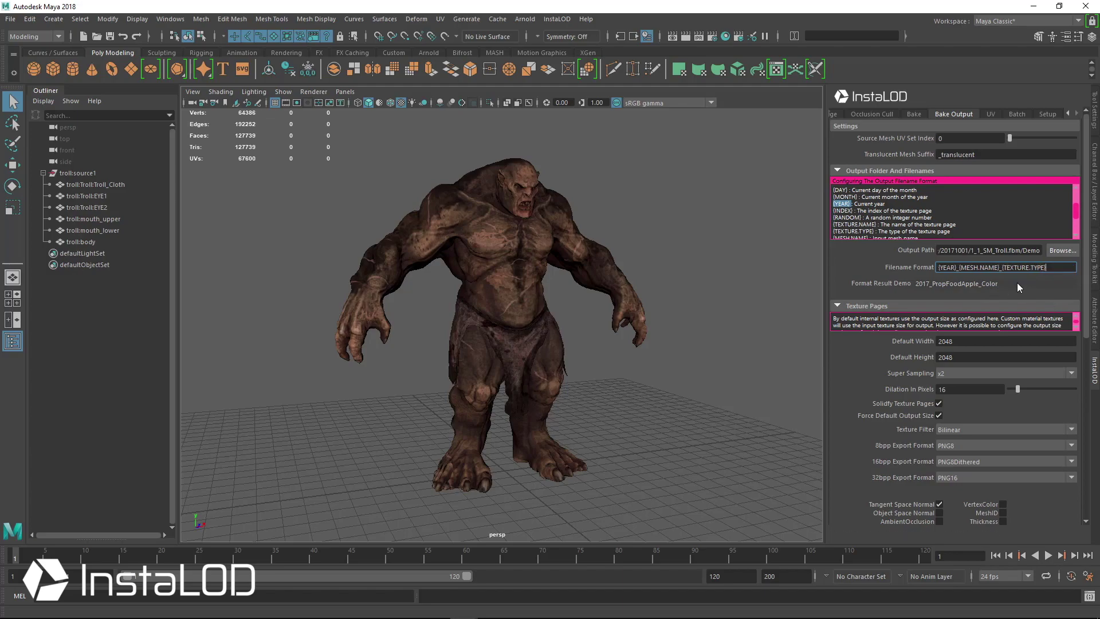
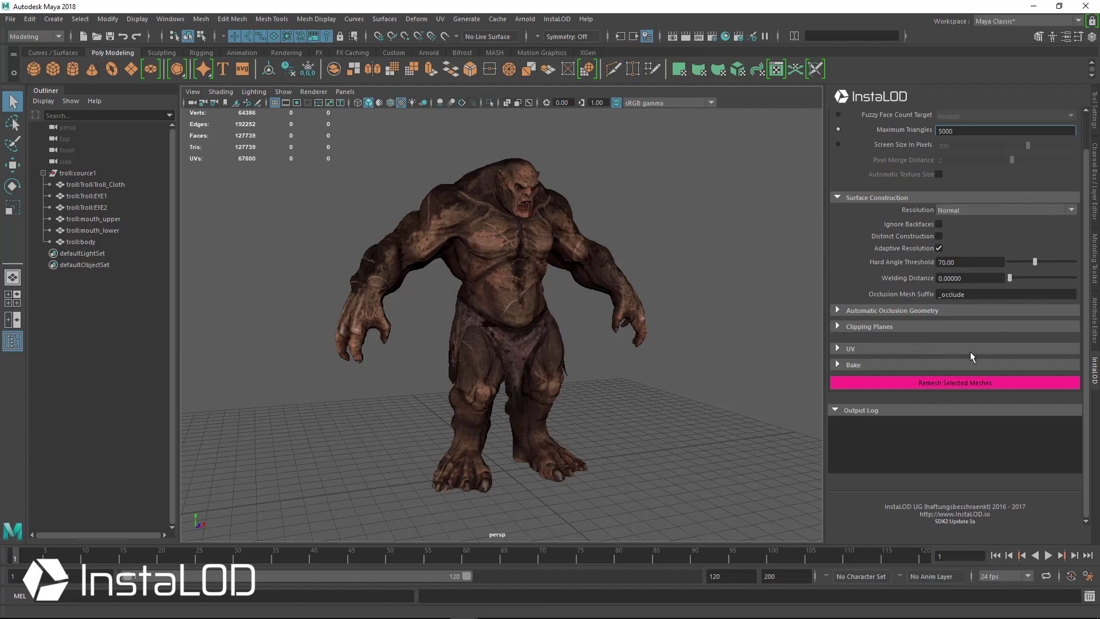
Select the collapsed troll:source1 group and remesh it with the configured InstaLOD settings.
click(80, 172)
click(43, 172)
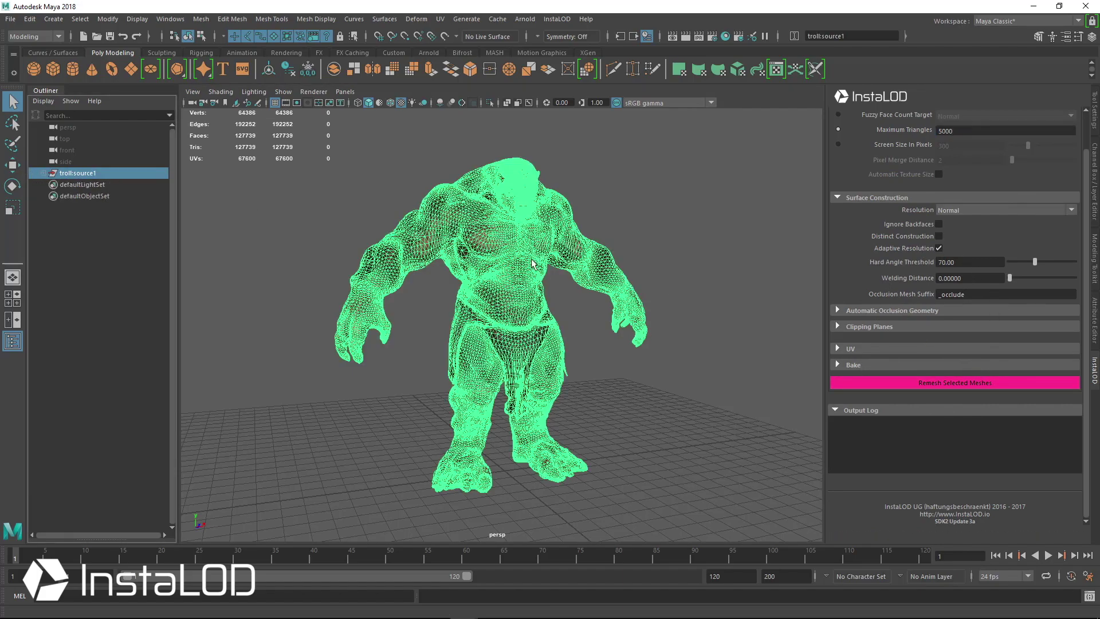
click(996, 382)
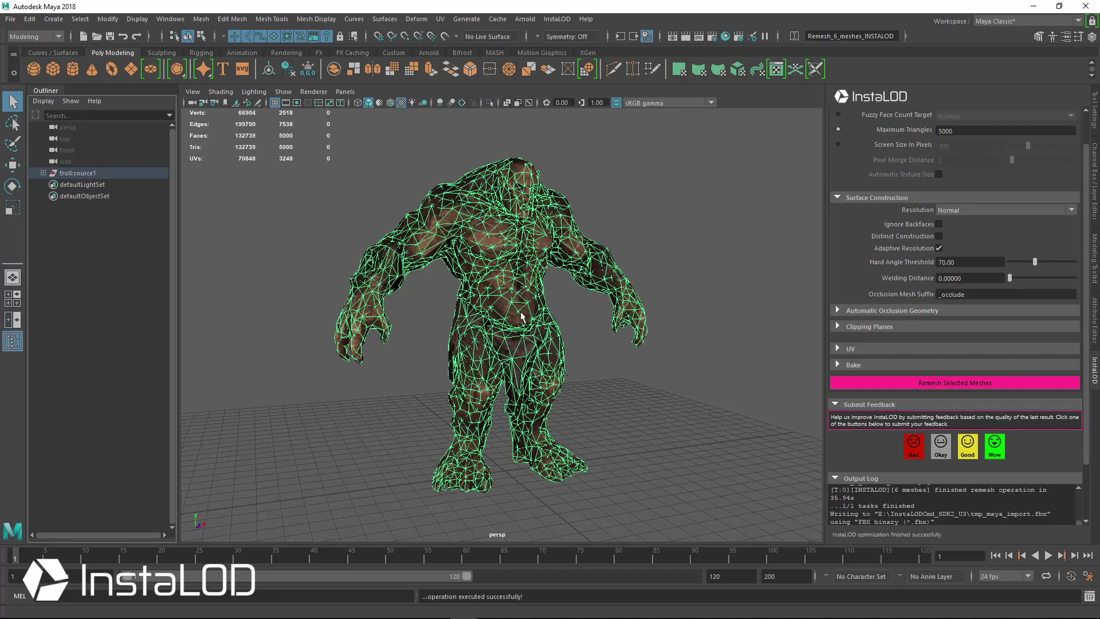
Move the remeshed troll sideways until it stands beside the original, clear the selection and frame both trolls.
click(494, 302)
key(w)
drag(515, 438, 820, 416)
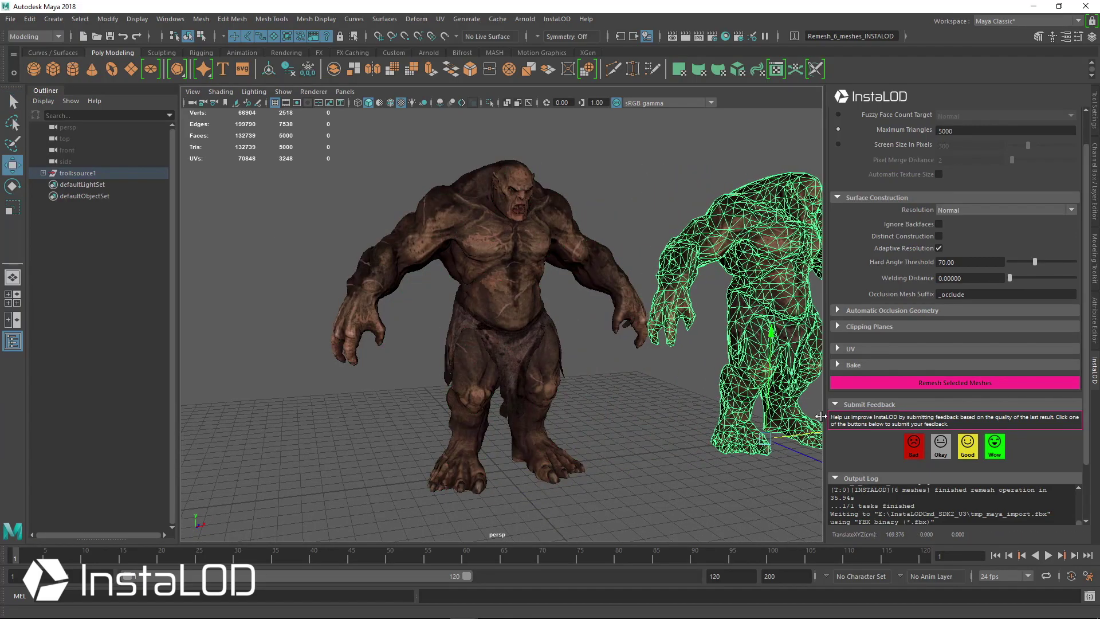
click(671, 383)
key(a)
alt+right_drag(593, 400, 562, 398)
alt+middle_drag(561, 398, 569, 399)
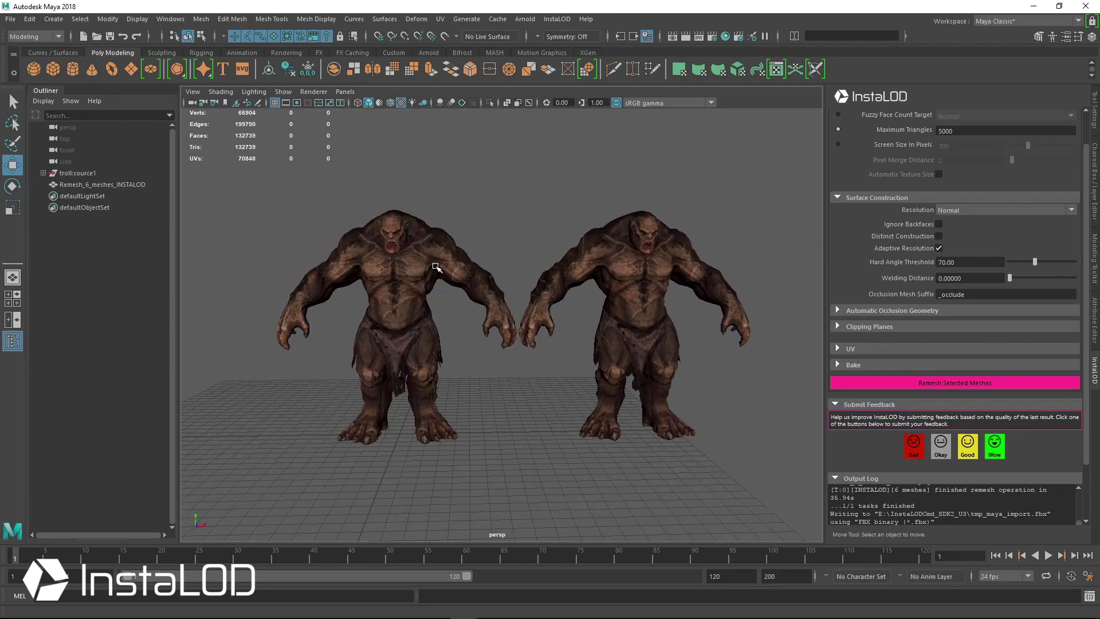
Select Remesh_6_meshes_INSTALOD and compare its wireframe with the original troll from the front and back.
click(128, 181)
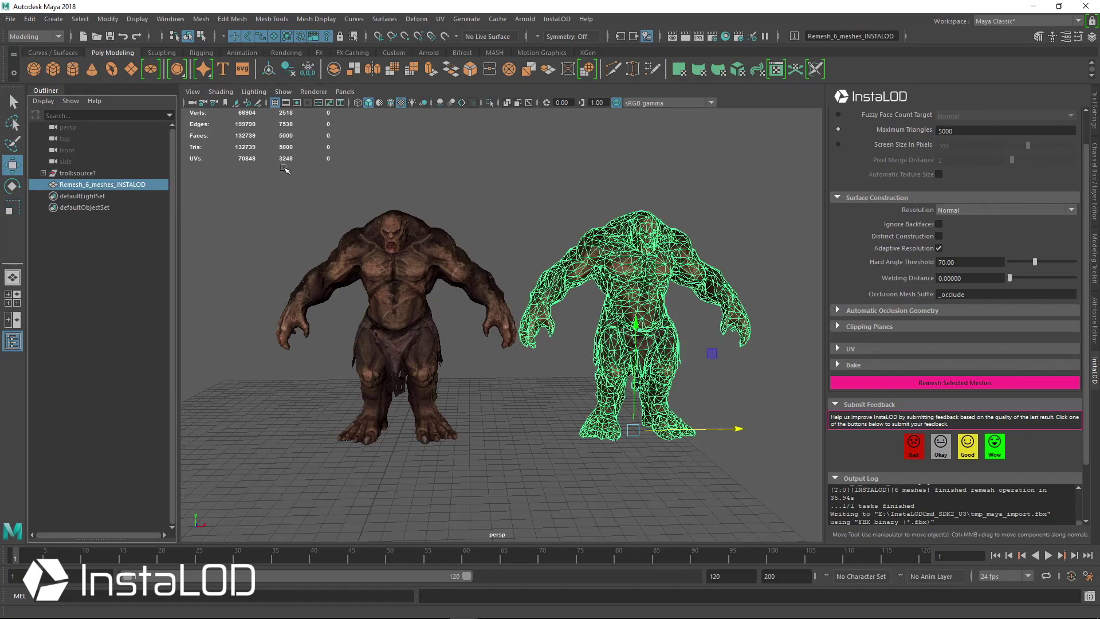
click(526, 196)
alt+drag(436, 293, 515, 292)
alt+right_drag(515, 292, 623, 311)
alt+drag(623, 310, 523, 334)
alt+drag(812, 320, 498, 319)
alt+right_drag(498, 319, 471, 315)
alt+drag(471, 314, 504, 315)
click(364, 344)
alt+drag(282, 359, 320, 352)
alt+right_drag(320, 353, 373, 356)
alt+middle_drag(310, 321, 398, 320)
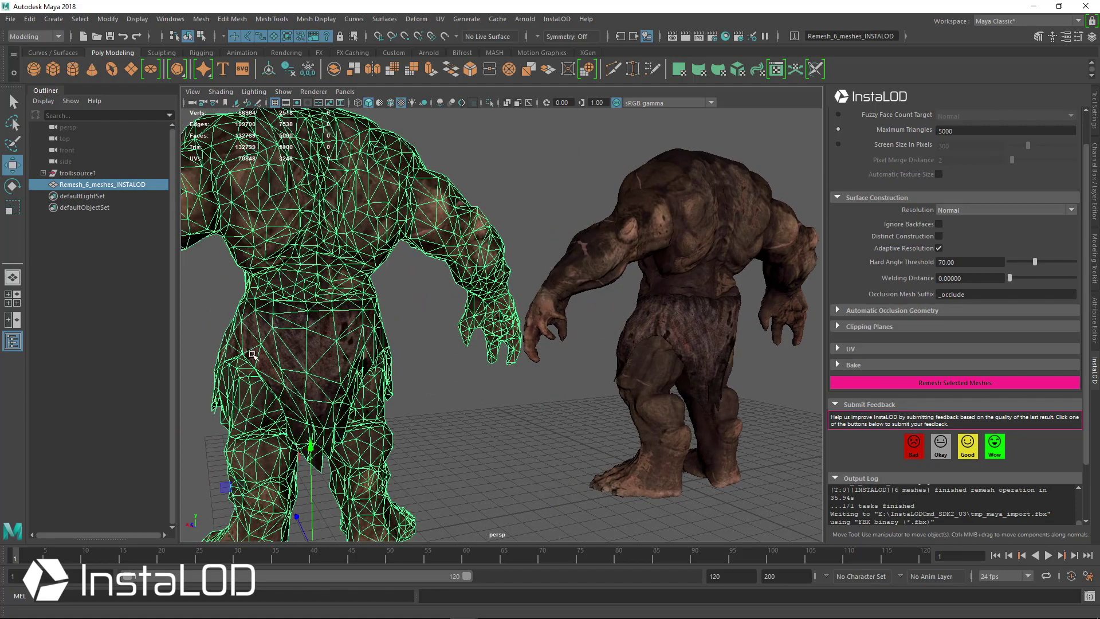
alt+middle_drag(375, 390, 424, 384)
alt+right_drag(400, 279, 368, 286)
Select the original troll's body mesh and examine its wireframe from the front.
click(679, 326)
click(719, 234)
click(708, 363)
alt+drag(520, 348, 689, 329)
alt+middle_drag(344, 230, 458, 241)
alt+right_drag(459, 241, 485, 238)
click(430, 172)
click(433, 162)
click(478, 151)
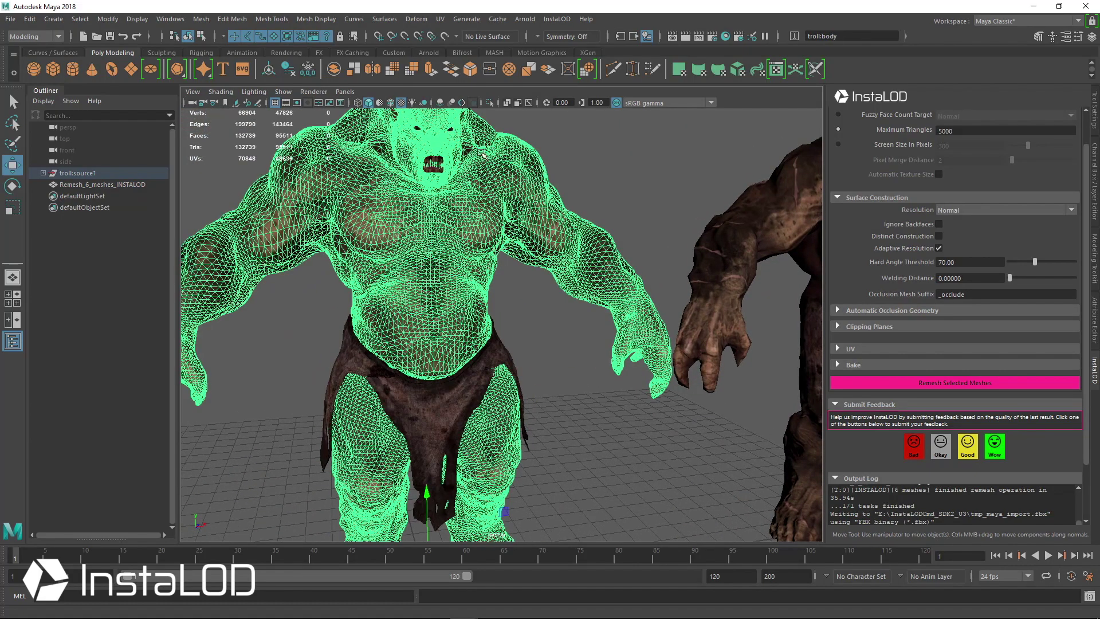
Select the remeshed troll to inspect its wireframe next to the original, and clear the selection.
alt+middle_drag(632, 251, 464, 245)
click(761, 200)
scroll(654, 269, up, 4)
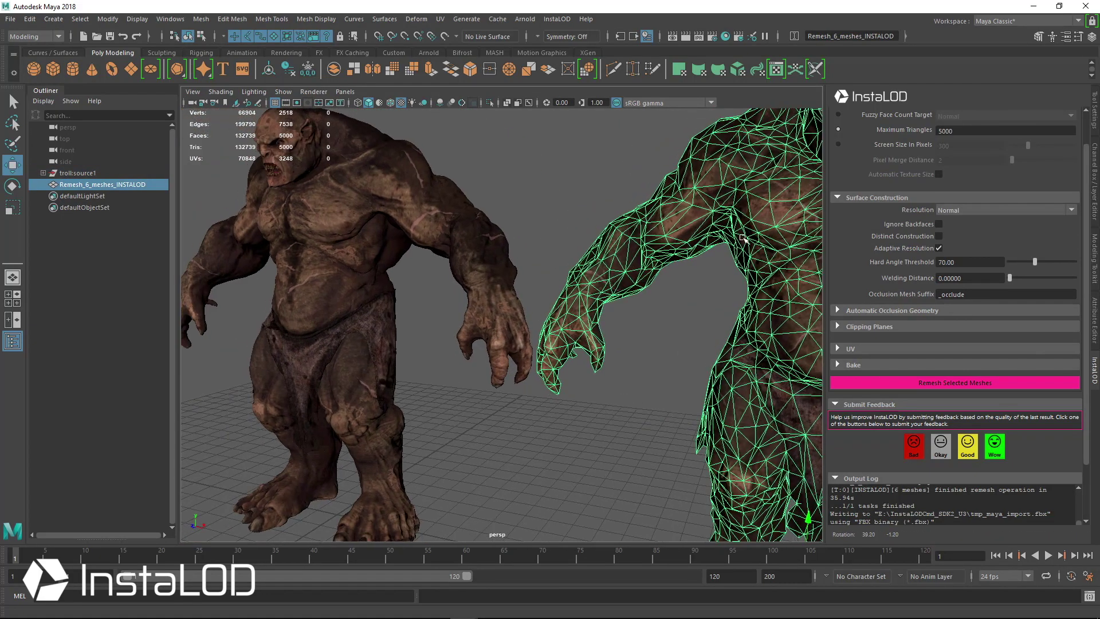
scroll(703, 389, down, 5)
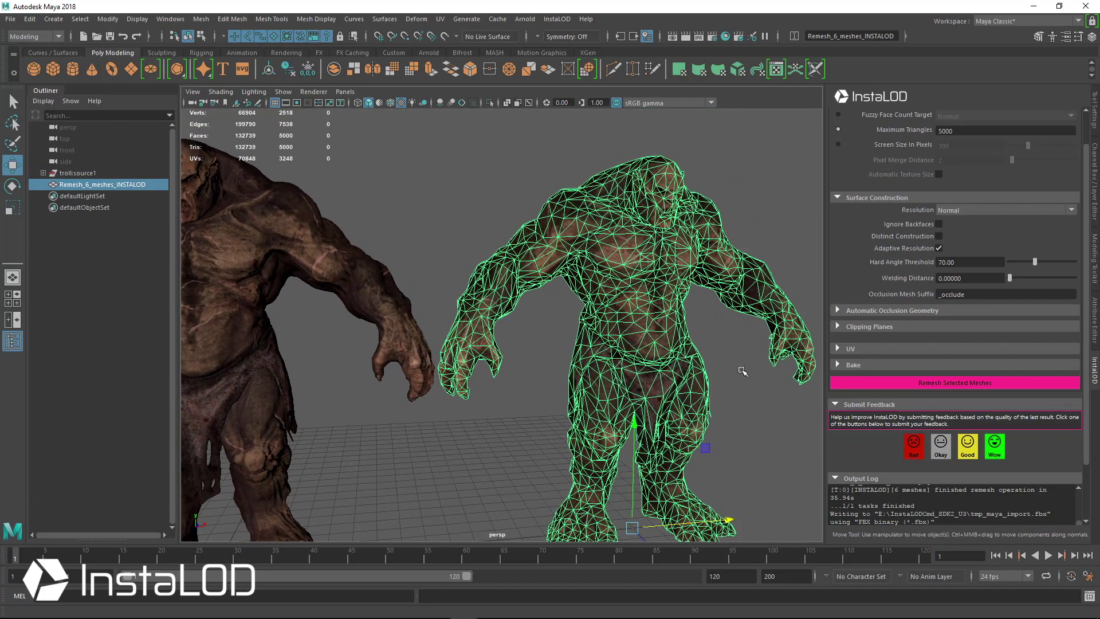
scroll(703, 388, down, 3)
click(707, 394)
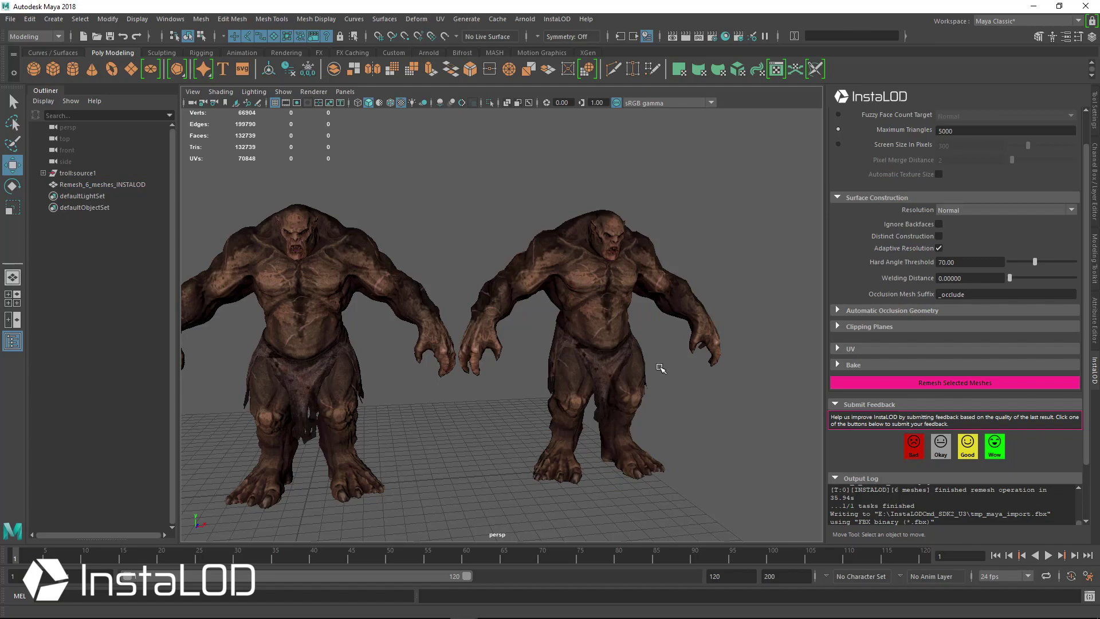
Open the UV Editor for the remeshed troll and examine its UV shells alongside the seams on the model.
click(584, 289)
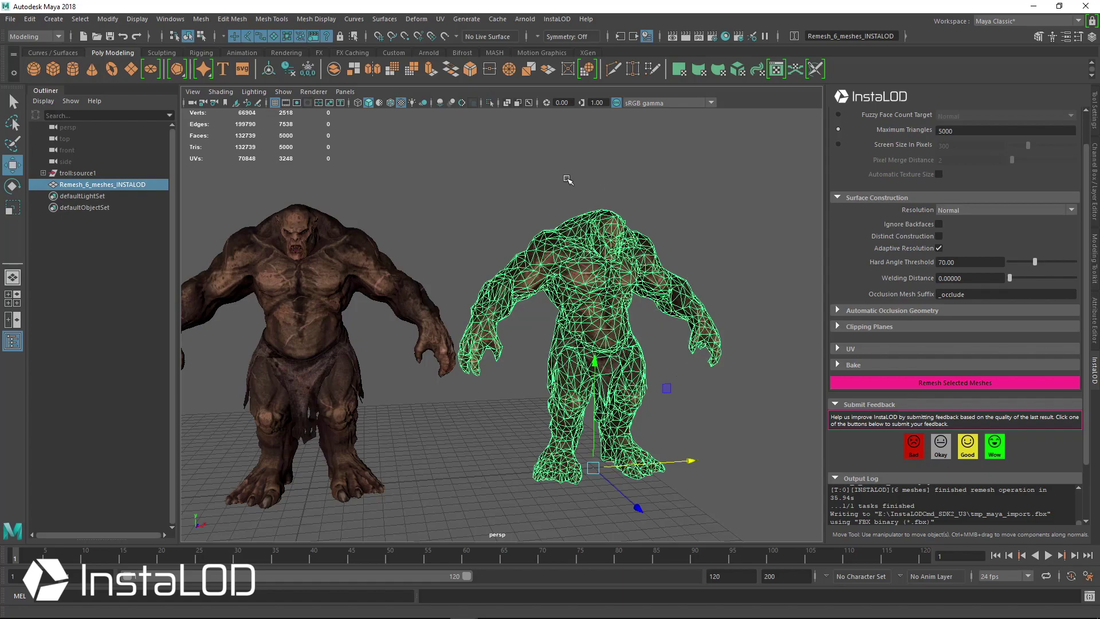
alt+drag(681, 274, 675, 237)
click(775, 68)
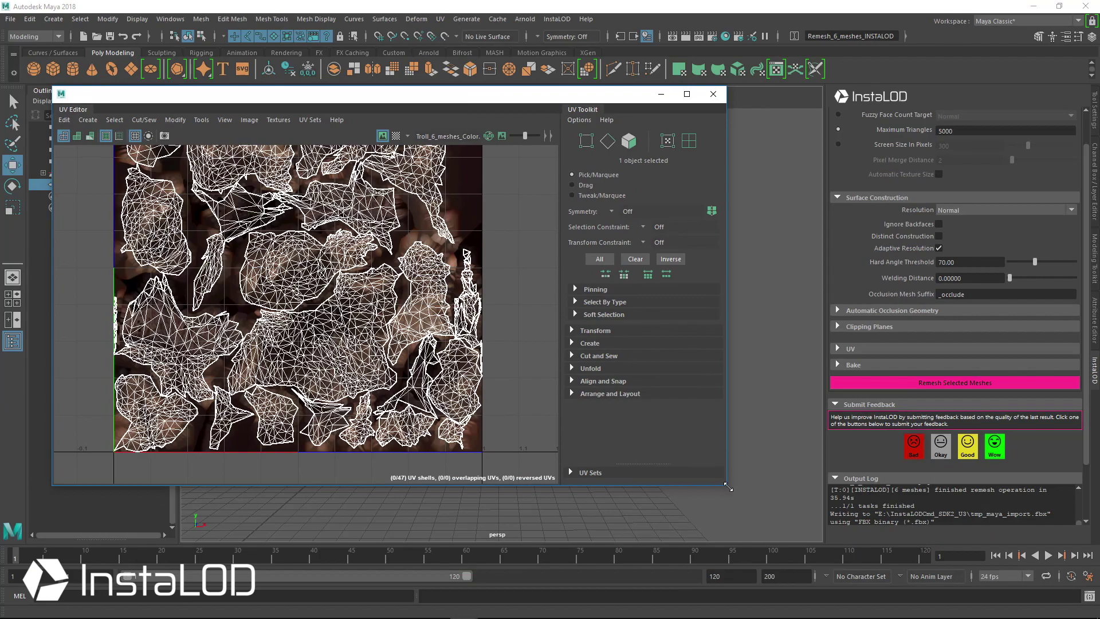
drag(728, 486, 533, 437)
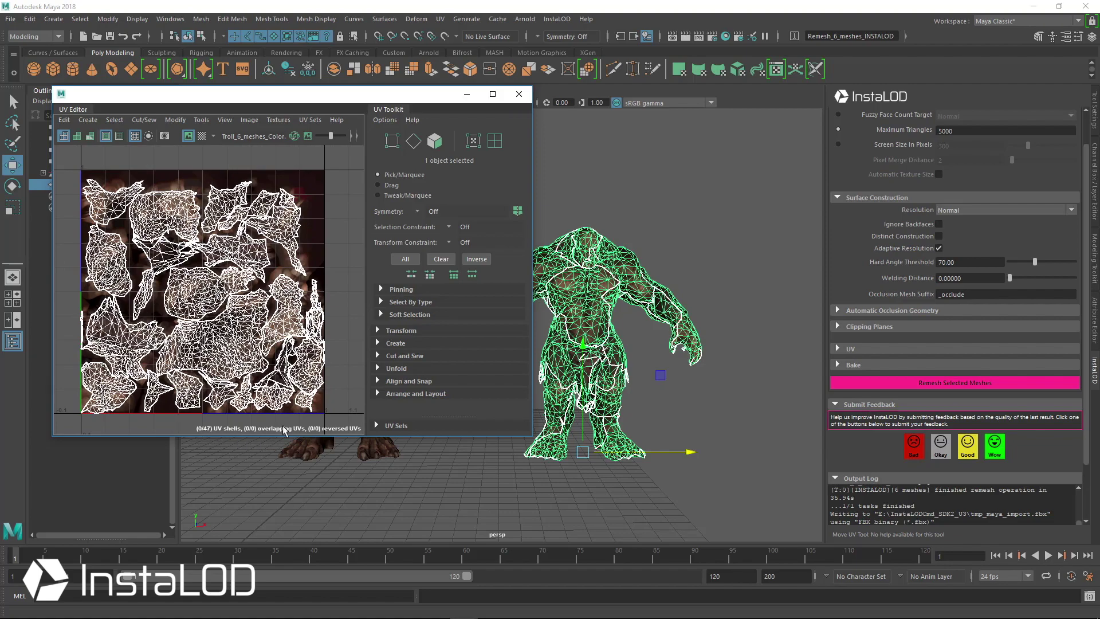
alt+middle_drag(569, 299, 637, 319)
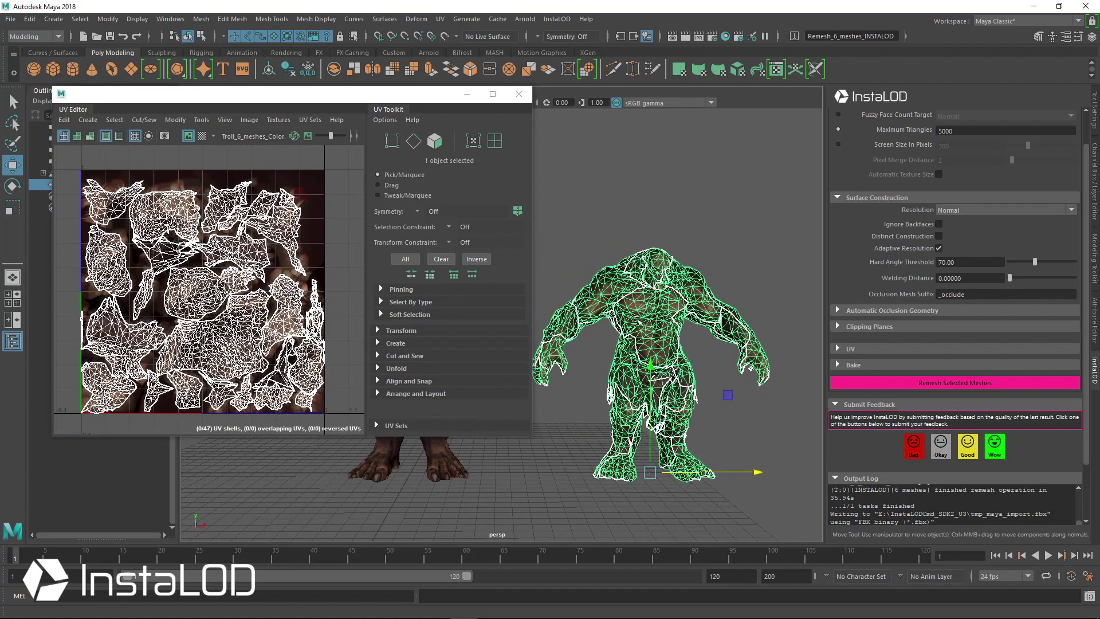
alt+drag(720, 376, 623, 262)
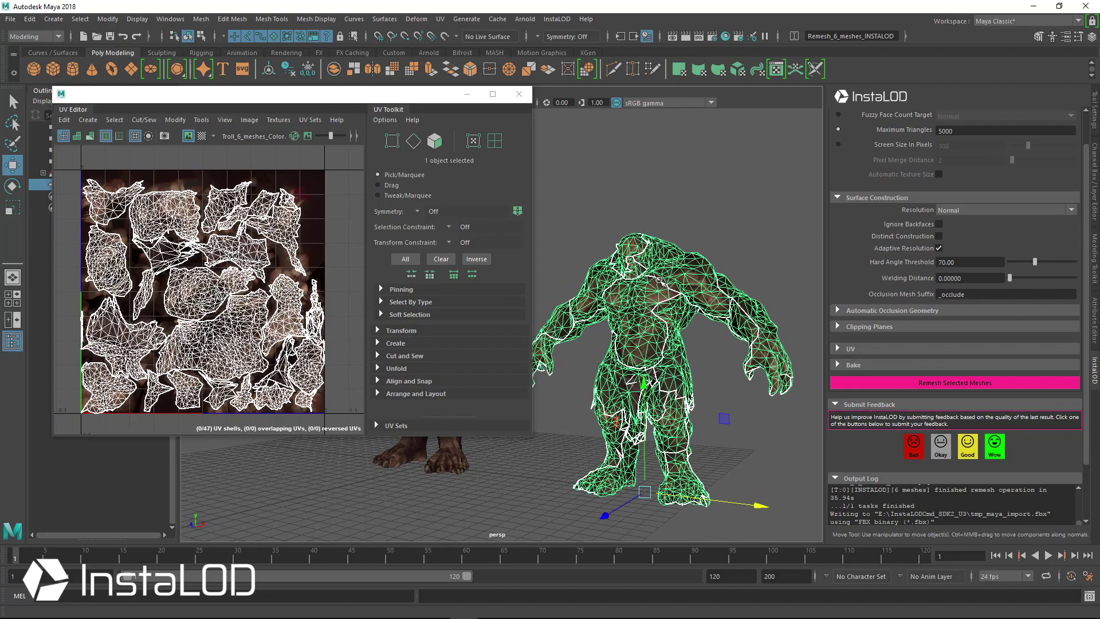
alt+drag(753, 392, 584, 293)
Move the UV Editor window below the trolls and inspect the UV seams on the remeshed troll's shoulder and chest.
click(652, 255)
drag(378, 96, 388, 486)
alt+right_drag(521, 361, 619, 319)
click(619, 319)
alt+drag(618, 319, 552, 349)
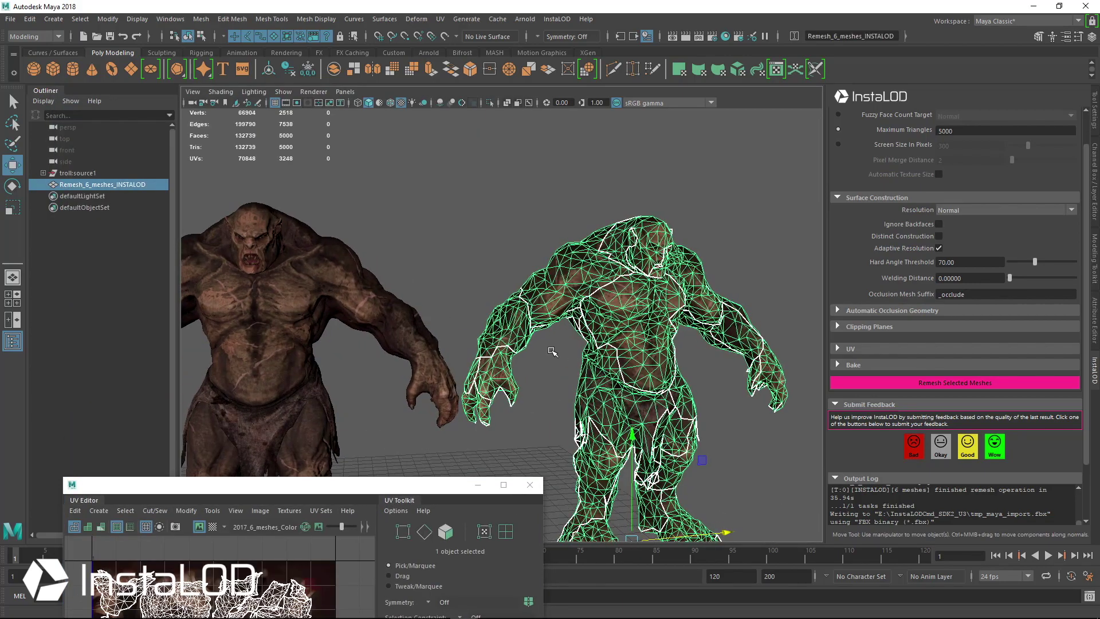
alt+right_drag(552, 349, 665, 257)
alt+drag(622, 258, 664, 246)
alt+right_drag(389, 241, 445, 177)
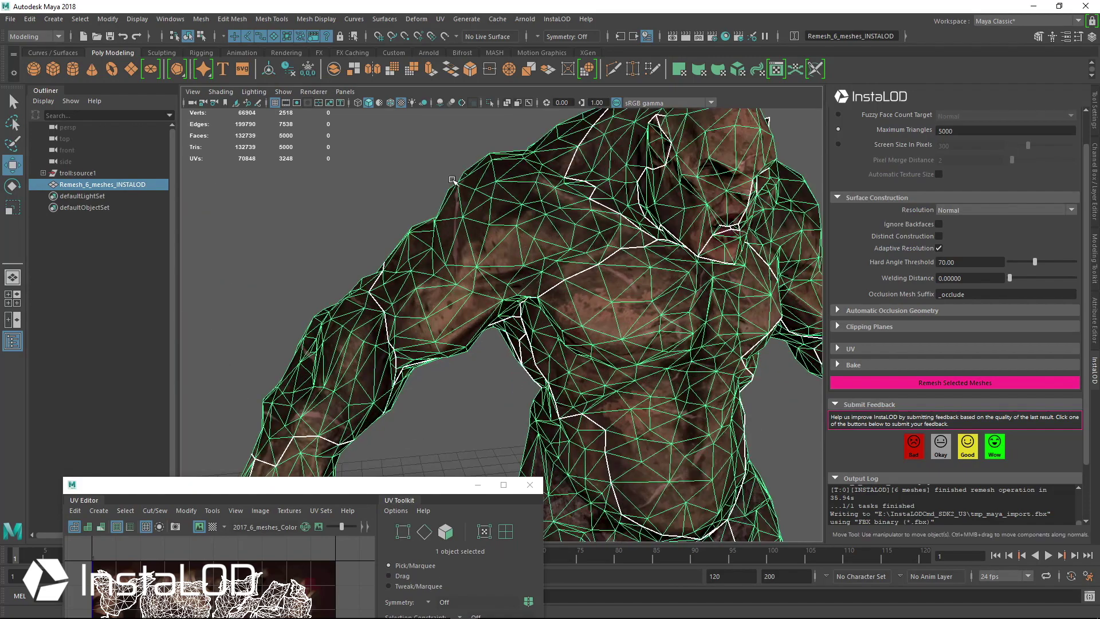
Deselect the remeshed troll to check its baked texture across the seams, and select it again.
click(449, 178)
alt+drag(494, 182, 412, 166)
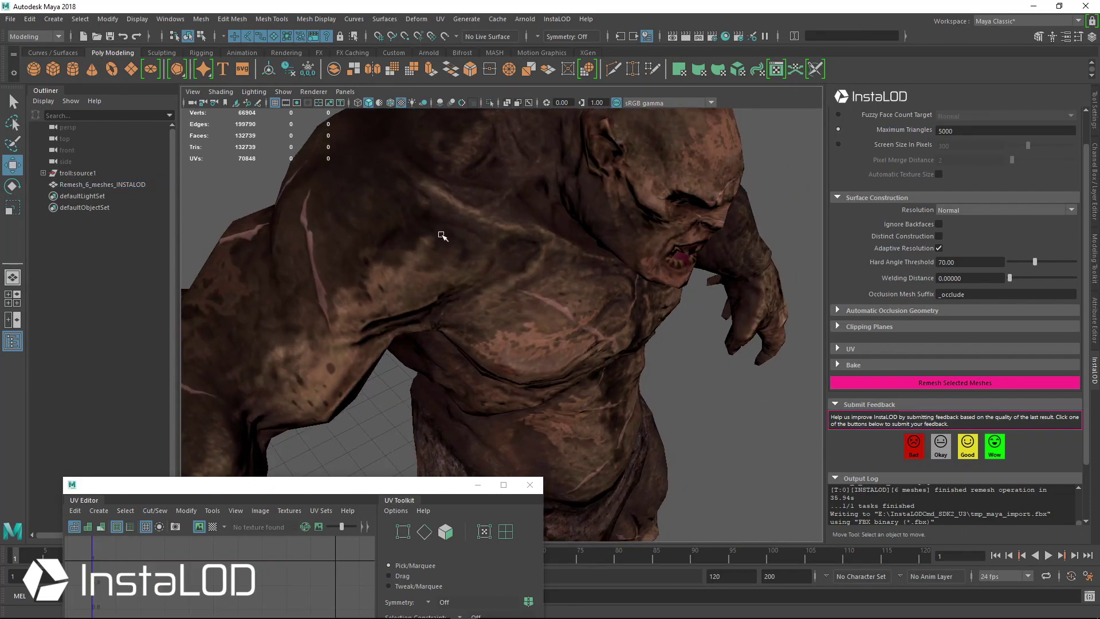
scroll(536, 327, down, 5)
alt+drag(536, 327, 554, 412)
scroll(498, 285, up, 3)
click(555, 412)
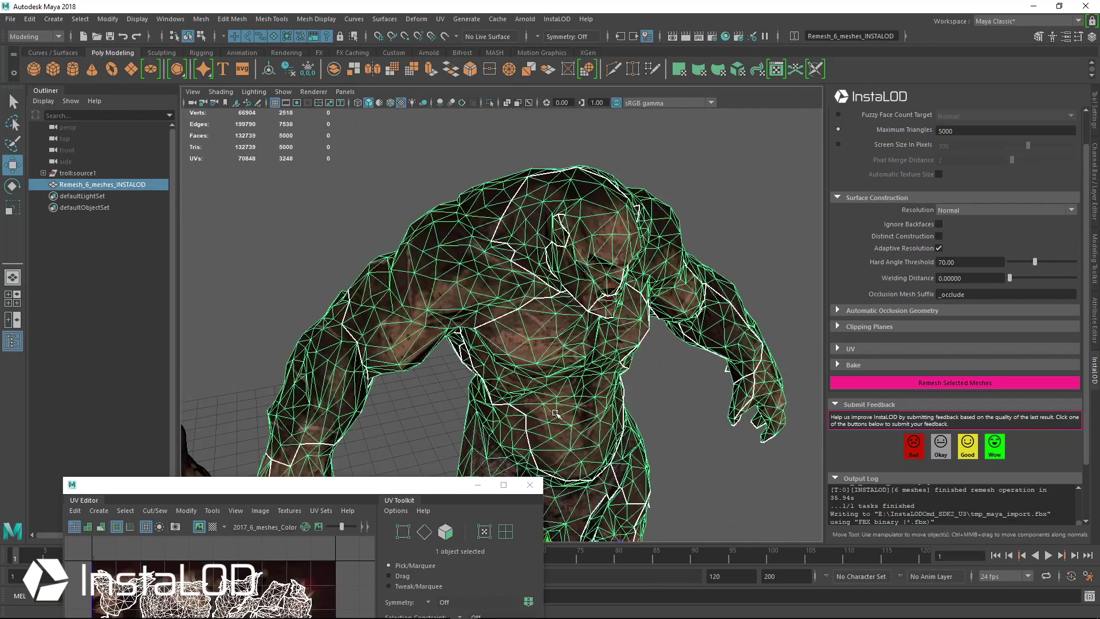
Move the UV Editor back over the viewport, enlarge its window and zoom in on the remeshed troll's UV shells.
drag(441, 487, 431, 182)
click(705, 428)
drag(317, 185, 508, 145)
click(558, 498)
alt+right_drag(389, 315, 453, 319)
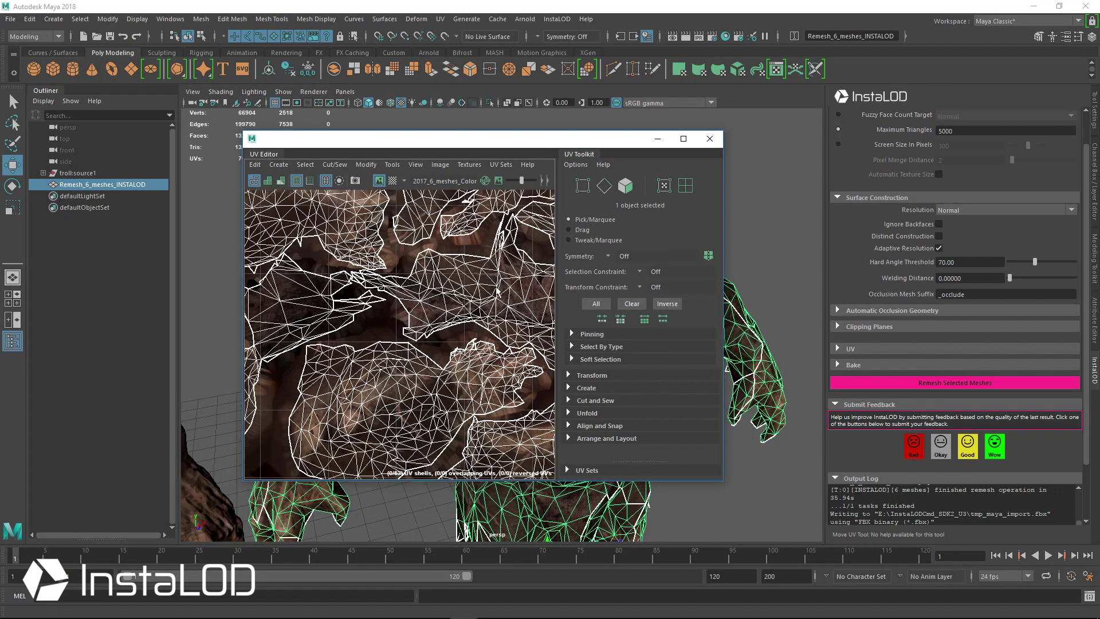
drag(724, 462, 868, 545)
scroll(542, 281, up, 2)
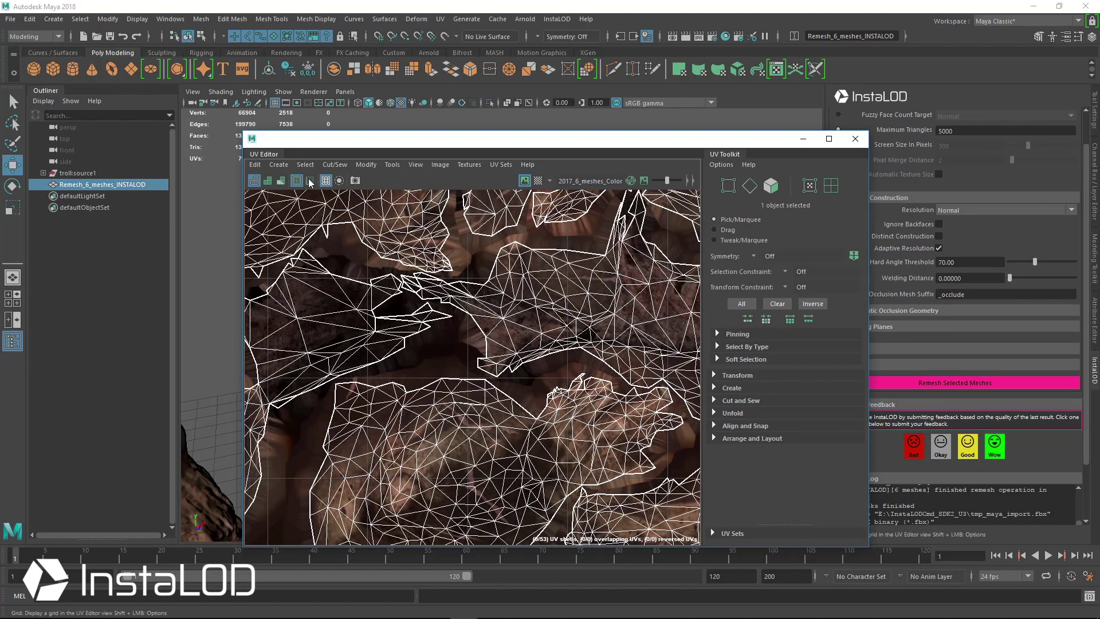
Isolate the selection in the UV Editor to hide the UV shells, examine the baked color texture, and show the shells again.
click(339, 180)
alt+middle_drag(458, 255, 437, 309)
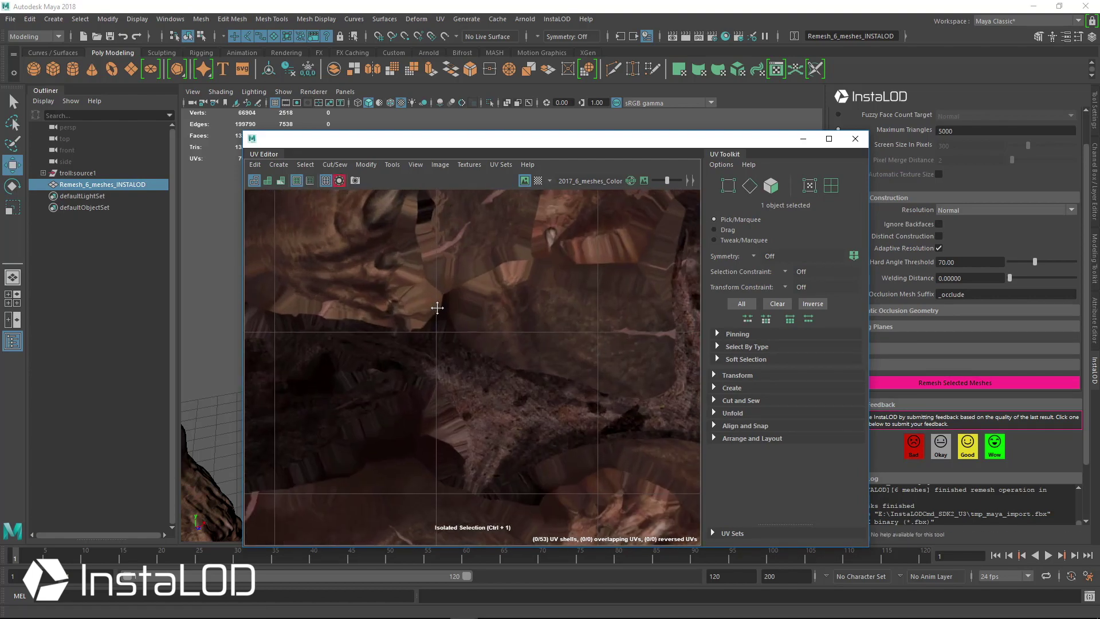
scroll(609, 339, up, 3)
scroll(584, 302, up, 2)
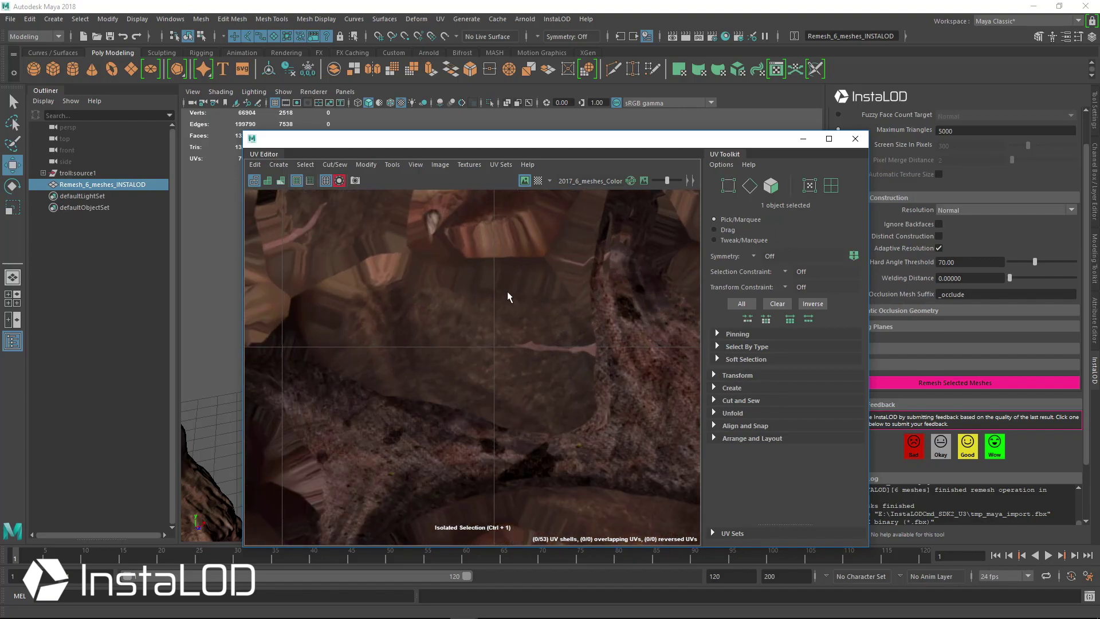
scroll(555, 303, down, 4)
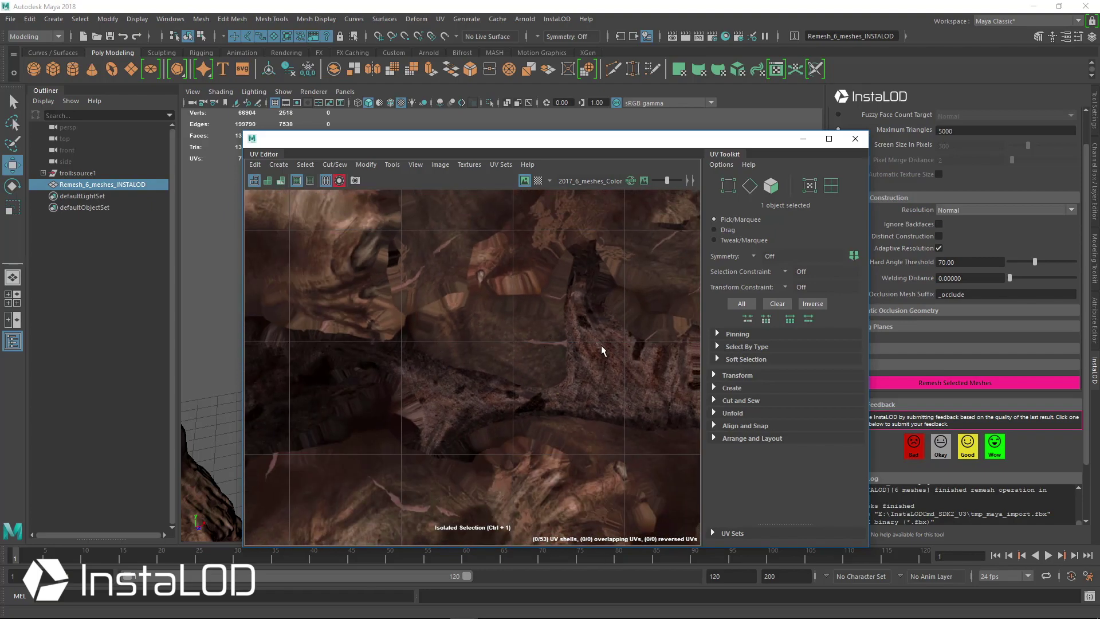
scroll(600, 350, down, 6)
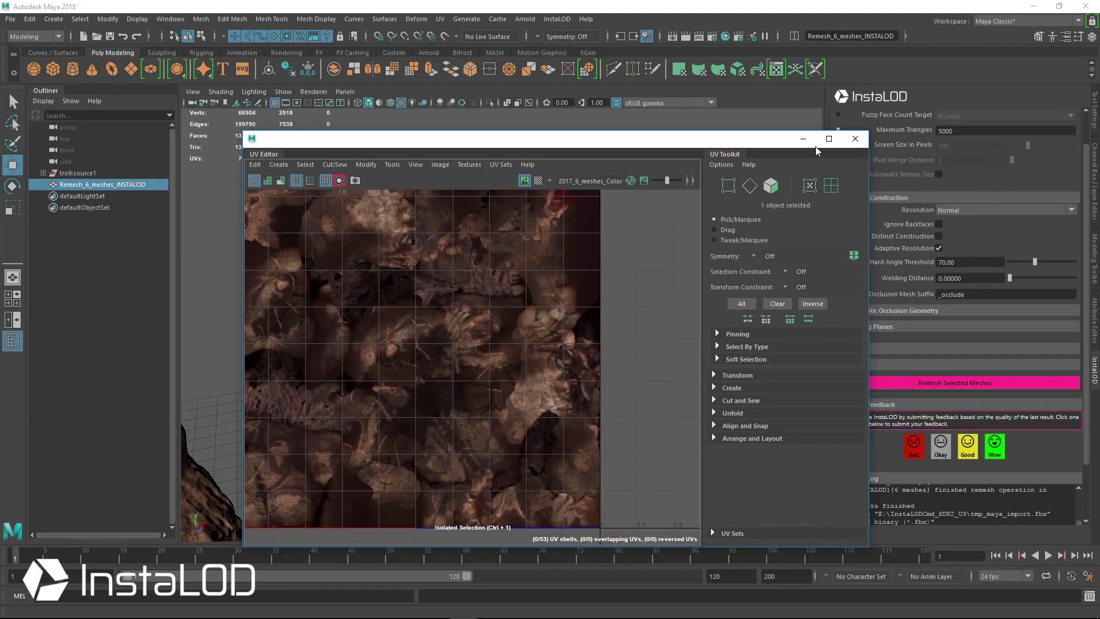
click(339, 180)
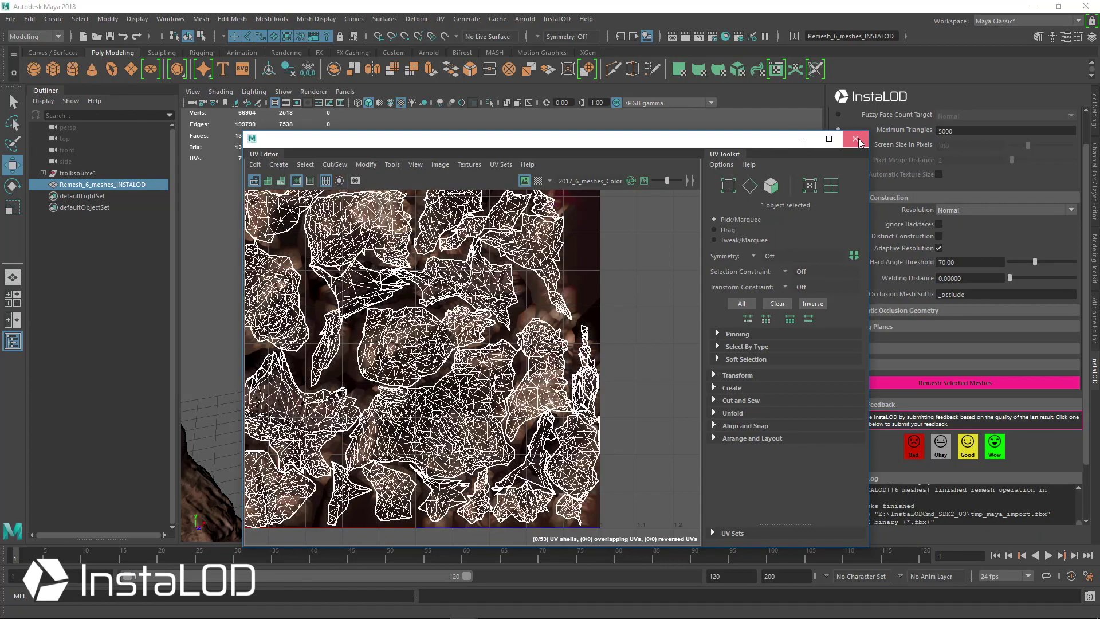
Close the UV Editor, clear the selection and turn off texture display in the viewport.
click(855, 139)
scroll(407, 284, down, 6)
click(401, 270)
alt+drag(401, 270, 392, 259)
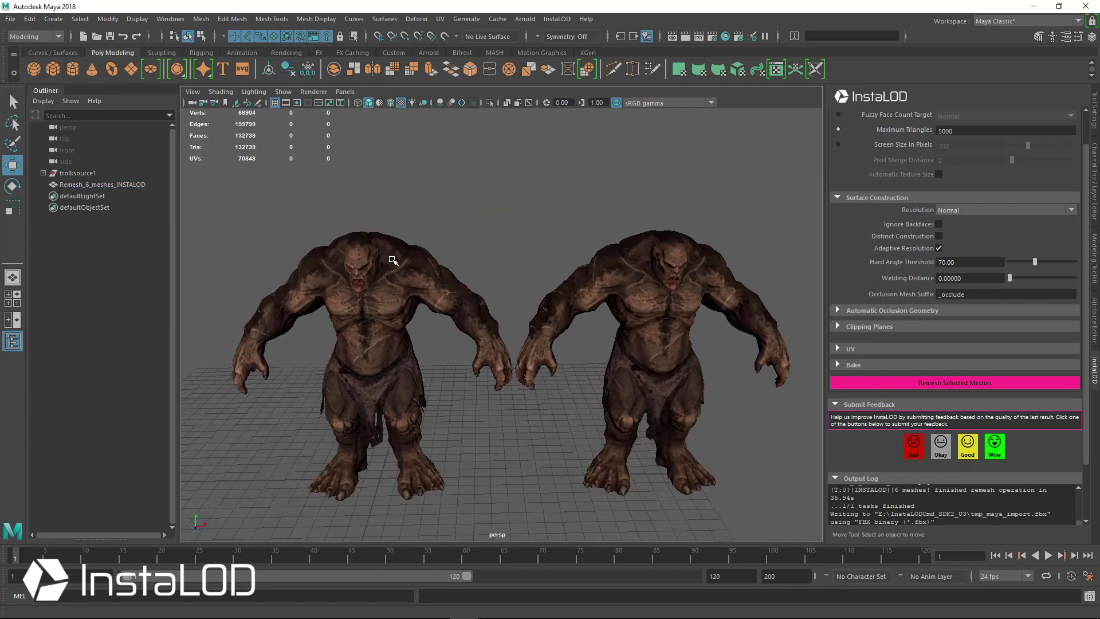
scroll(393, 260, up, 3)
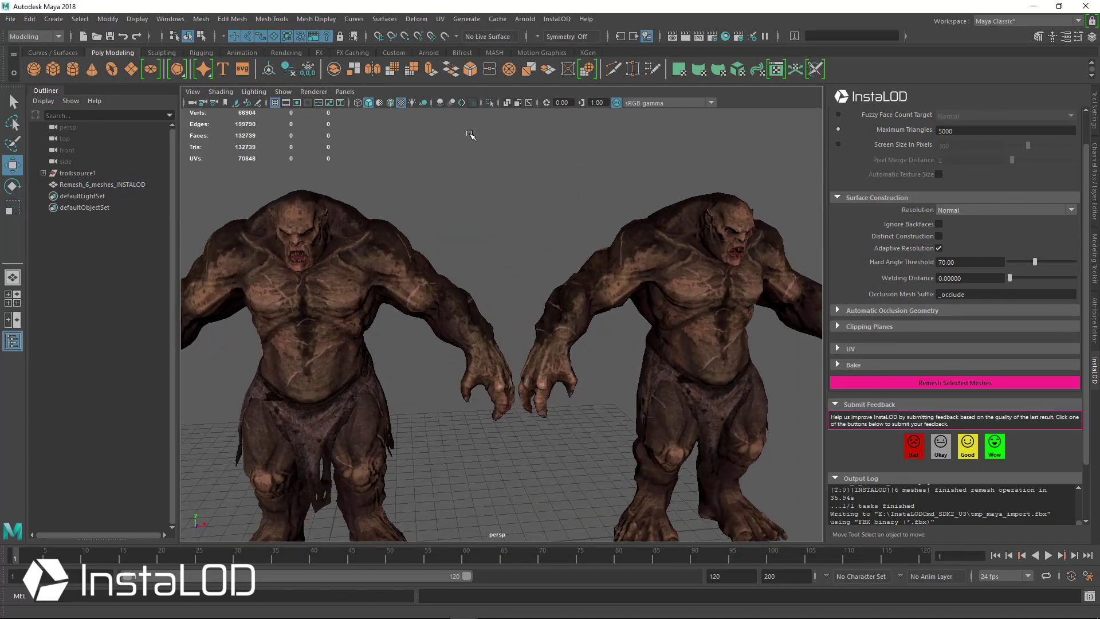
click(402, 102)
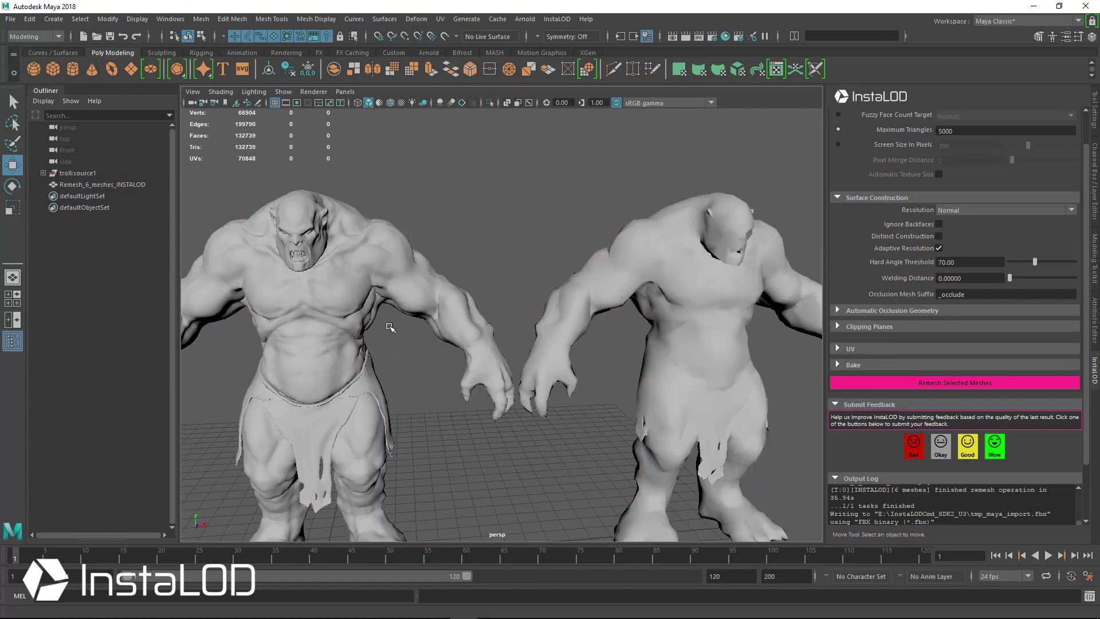
Compare both untextured trolls and examine the surface of the original troll's back.
scroll(435, 330, down, 4)
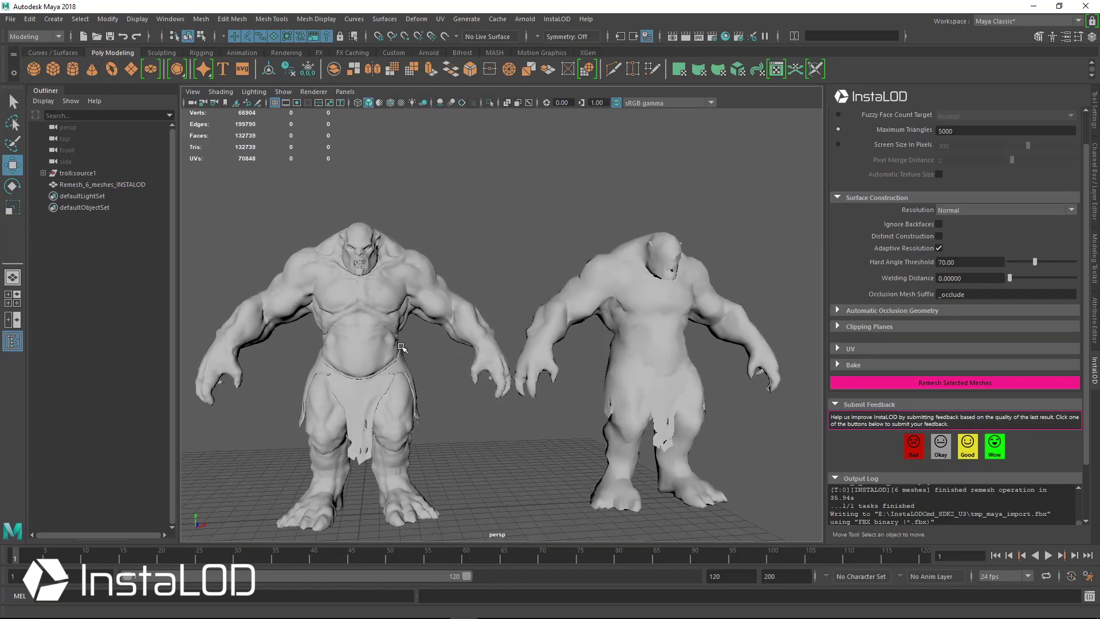
alt+drag(469, 345, 750, 352)
alt+middle_drag(686, 328, 538, 317)
alt+right_drag(538, 317, 606, 315)
alt+drag(606, 315, 609, 318)
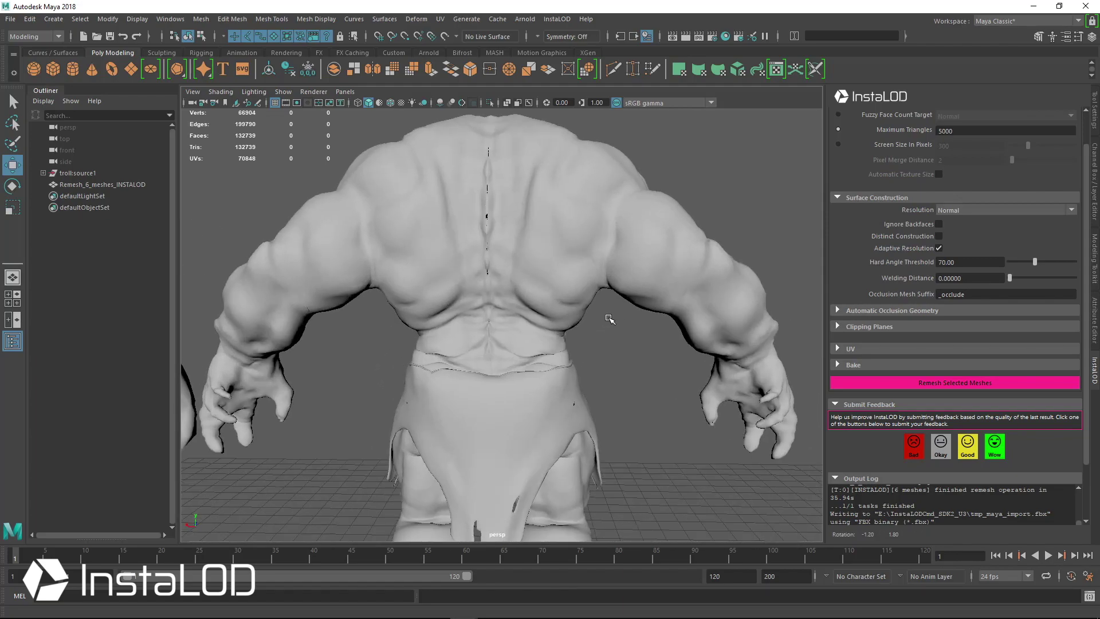
scroll(608, 319, up, 8)
alt+drag(538, 364, 546, 365)
Select the original troll's body mesh, examine its wireframe along the spine up close, and deselect it.
click(553, 376)
alt+middle_drag(552, 375, 487, 366)
alt+right_drag(488, 366, 553, 407)
alt+drag(554, 407, 556, 408)
alt+middle_drag(466, 456, 439, 418)
alt+middle_drag(364, 285, 391, 249)
alt+drag(391, 251, 558, 254)
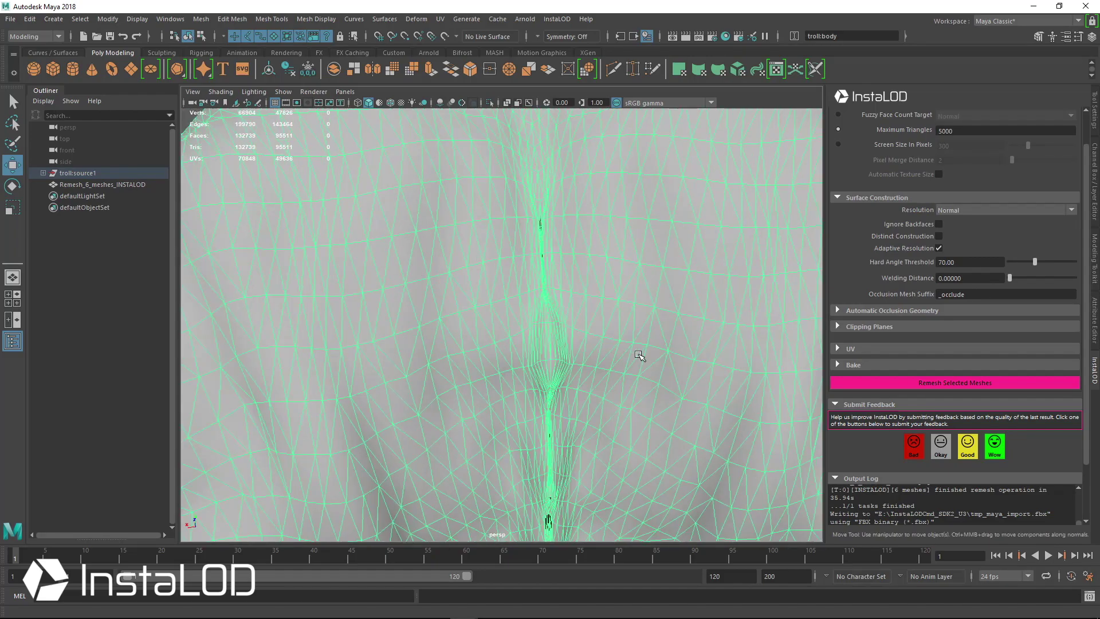
alt+right_drag(674, 365, 542, 337)
key(alt+d)
alt+drag(542, 337, 500, 229)
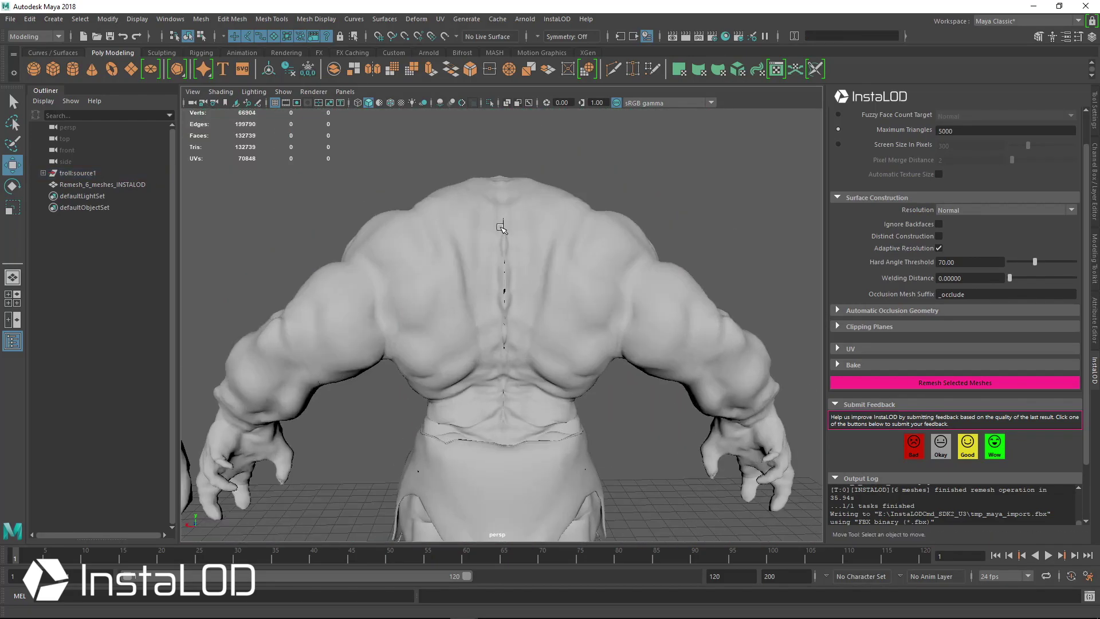
Select the remeshed troll and examine the wireframe on its back for comparison with the original.
alt+middle_drag(351, 291, 368, 216)
alt+drag(368, 216, 303, 236)
alt+right_drag(303, 236, 235, 236)
alt+middle_drag(235, 236, 432, 248)
click(365, 241)
alt+drag(366, 240, 453, 313)
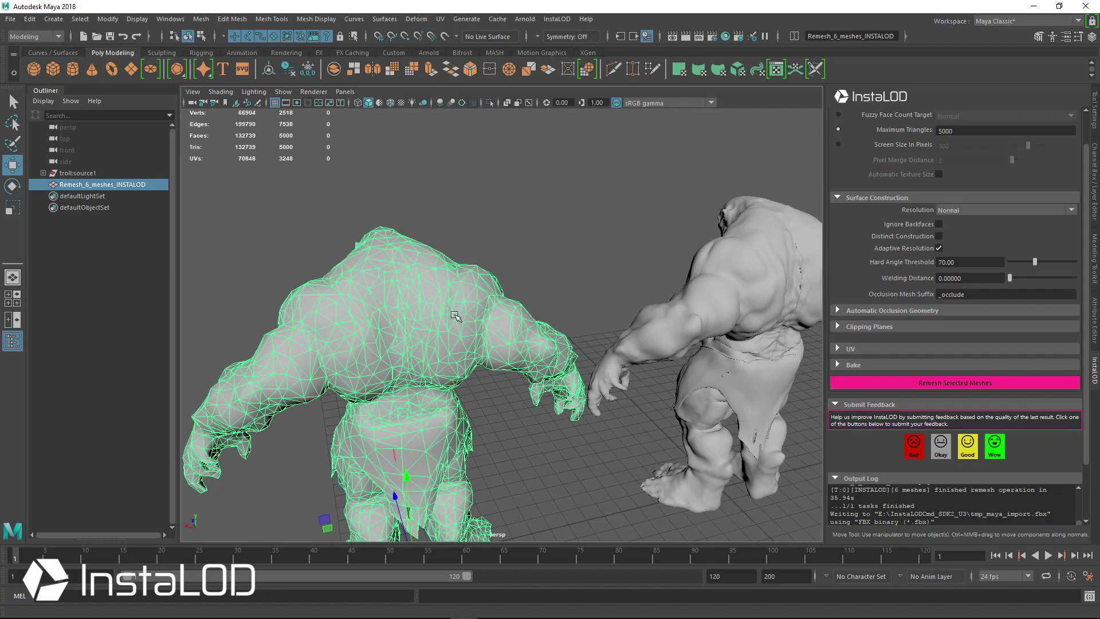
scroll(435, 416, up, 4)
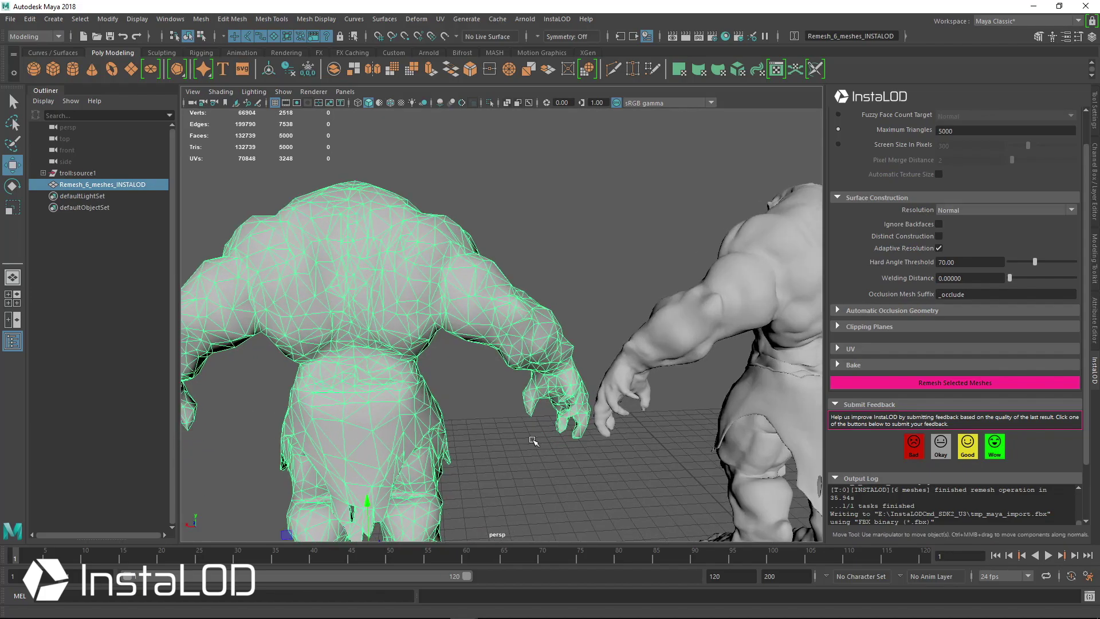
Turn texture display back on with both trolls seen from the front and clear the selection.
alt+drag(533, 441, 725, 436)
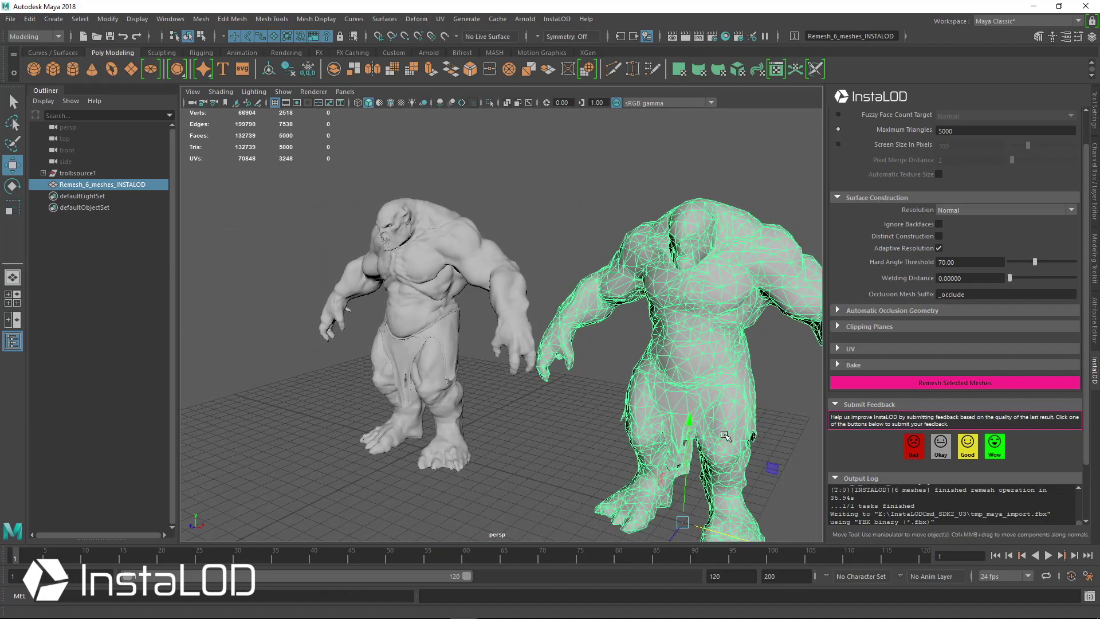
alt+drag(707, 369, 732, 366)
alt+middle_drag(731, 366, 687, 374)
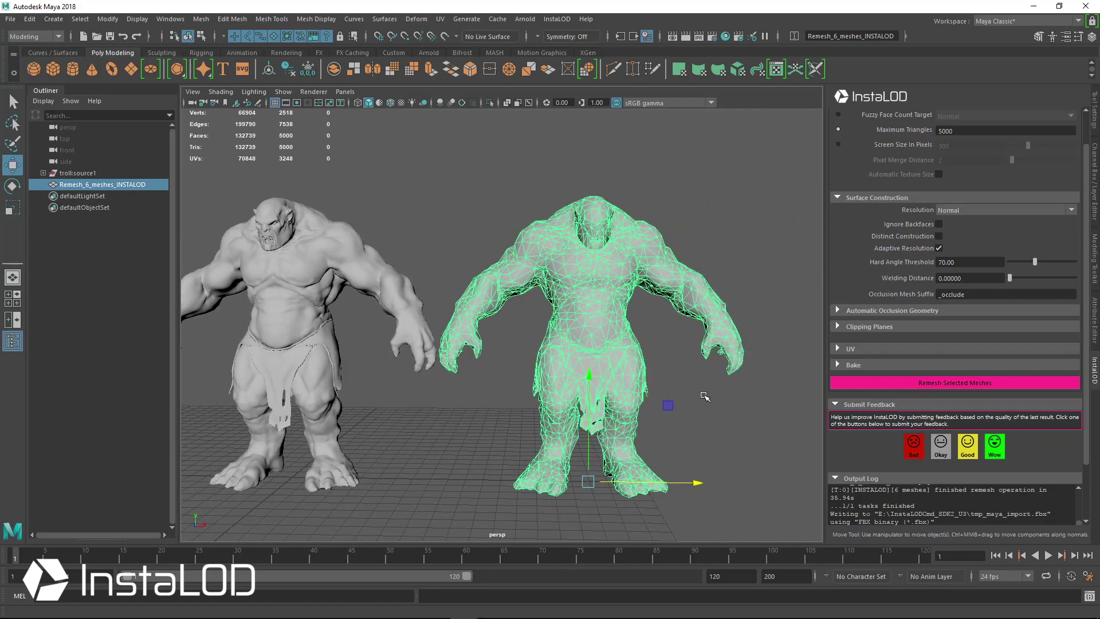
key(6)
click(502, 340)
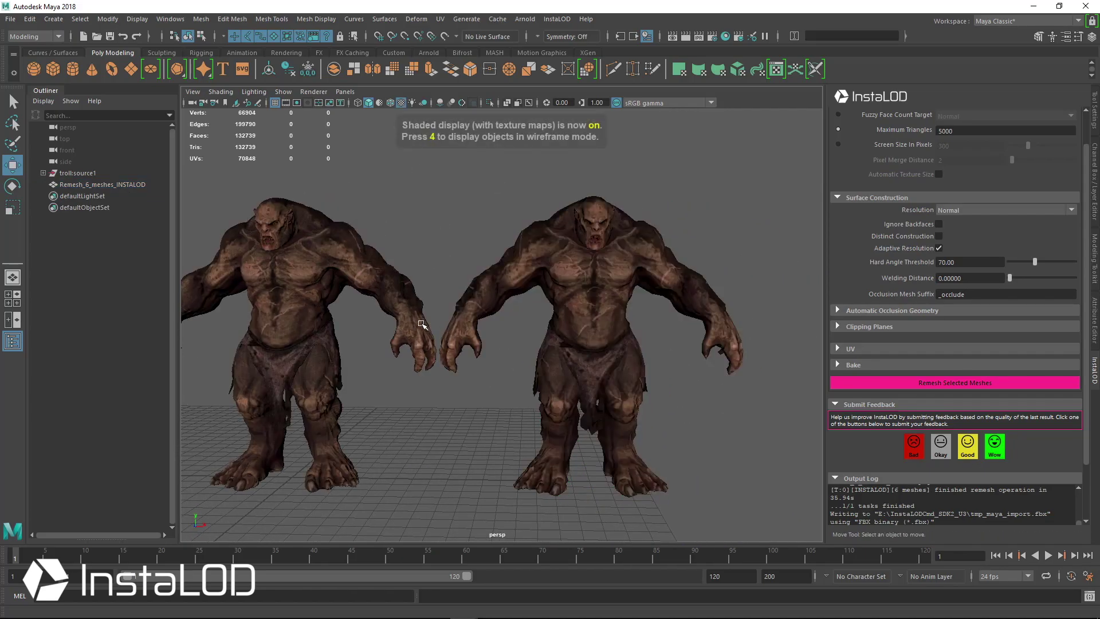
Select the remeshed troll and the original troll's body mesh alternately to compare their wireframe density, then deselect everything.
alt+drag(442, 312, 568, 225)
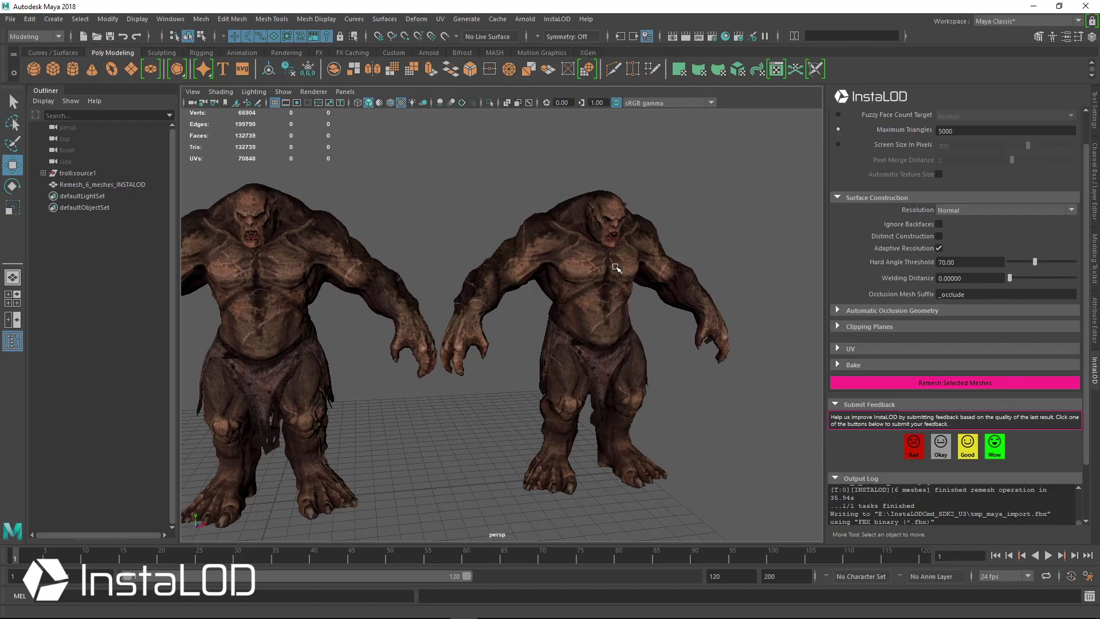
click(595, 223)
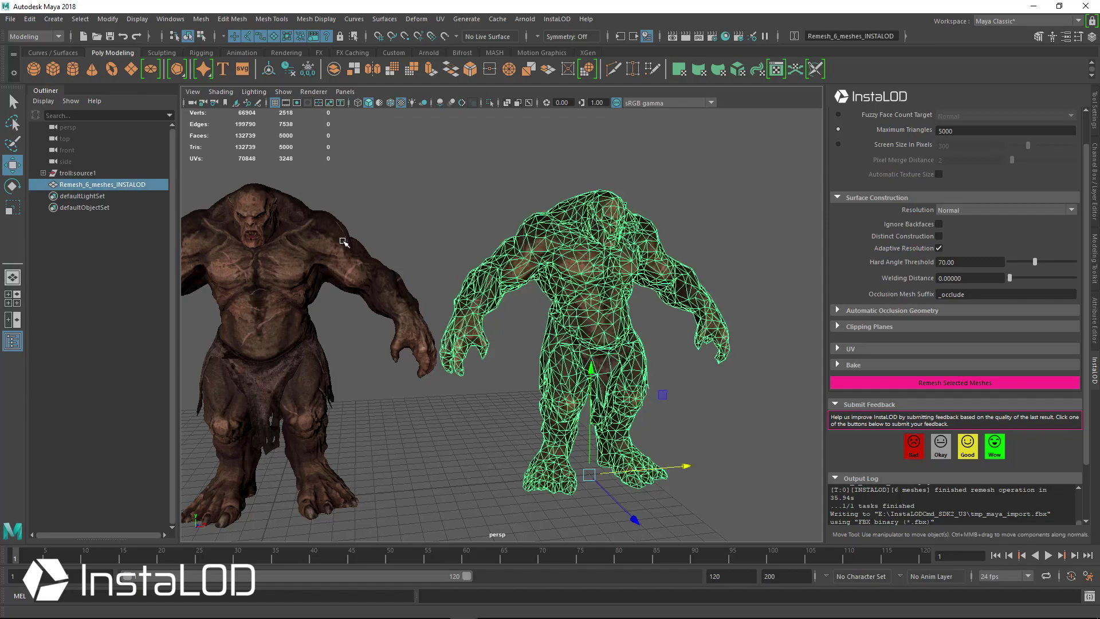
click(276, 254)
click(612, 247)
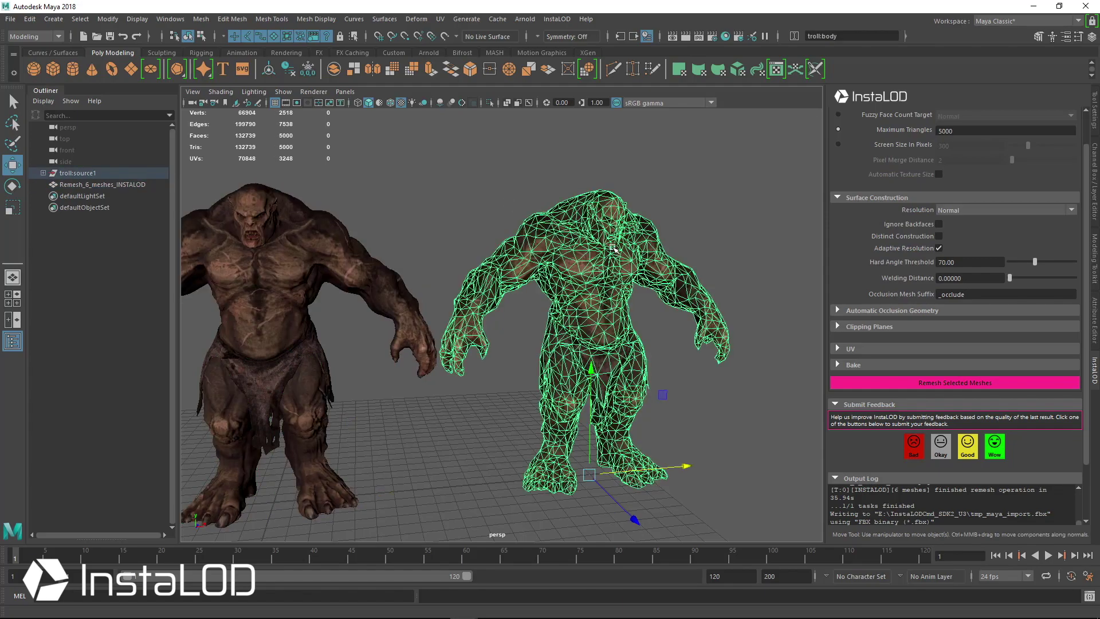
click(291, 254)
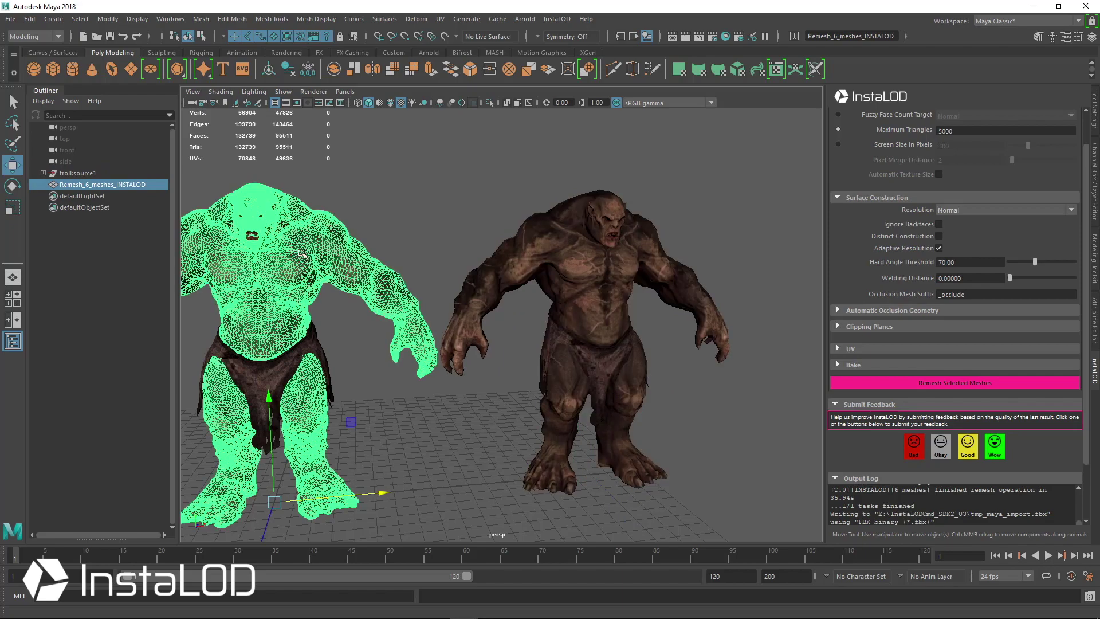
click(358, 215)
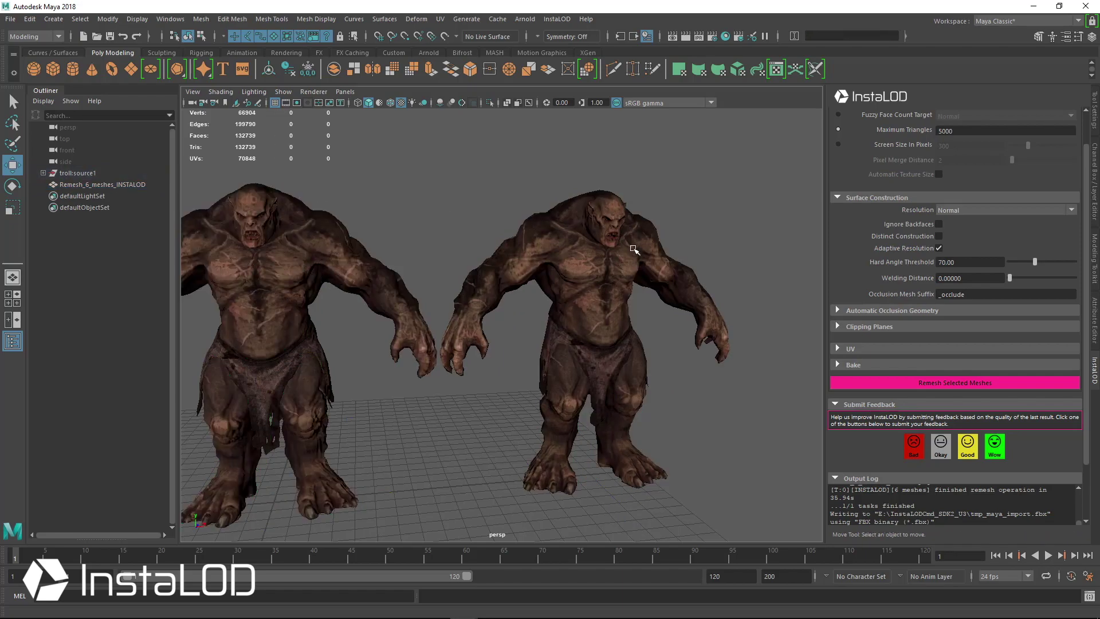
Compare the two textured trolls side by side from the front with both fully in view.
alt+drag(592, 267, 572, 288)
alt+right_drag(572, 287, 588, 284)
alt+drag(588, 285, 630, 280)
alt+right_drag(630, 280, 480, 277)
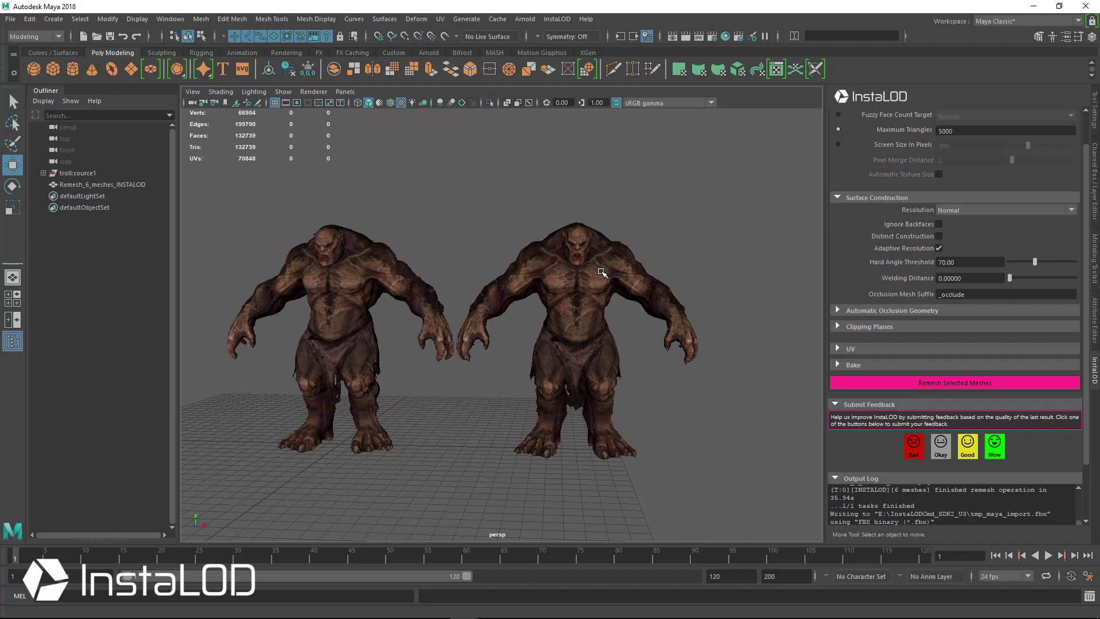